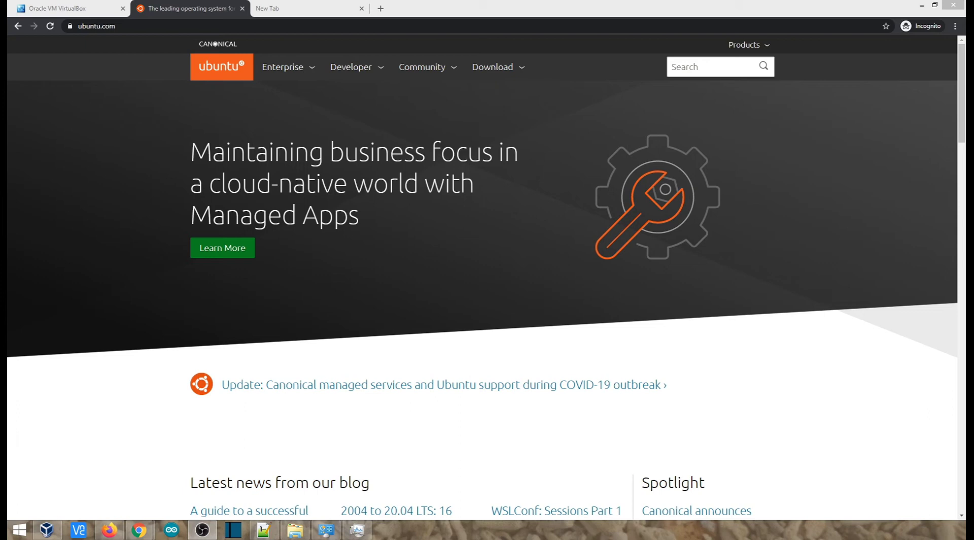
Open the VirtualBox 6.1 downloads page for Windows hosts, then bring up the System window
left_click(66, 9)
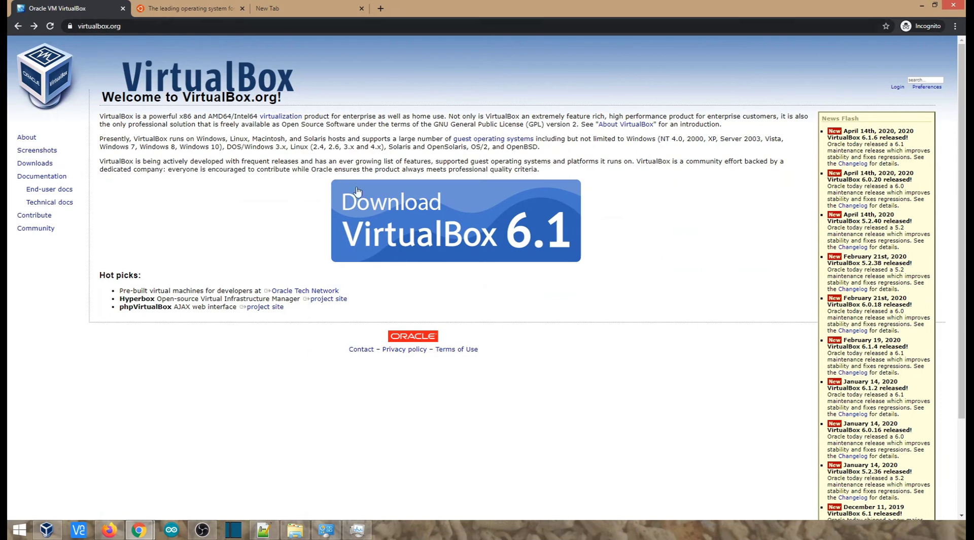
left_click(417, 233)
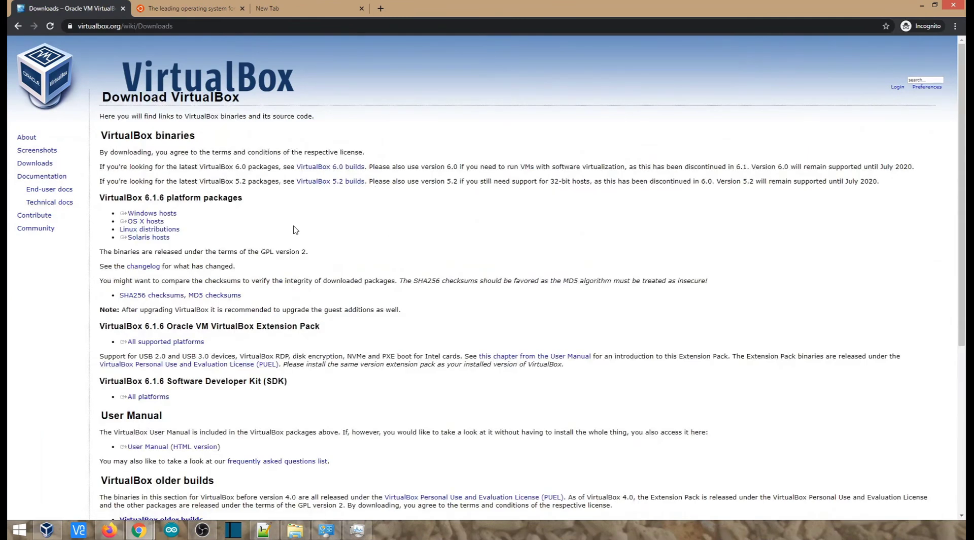
left_click(161, 218)
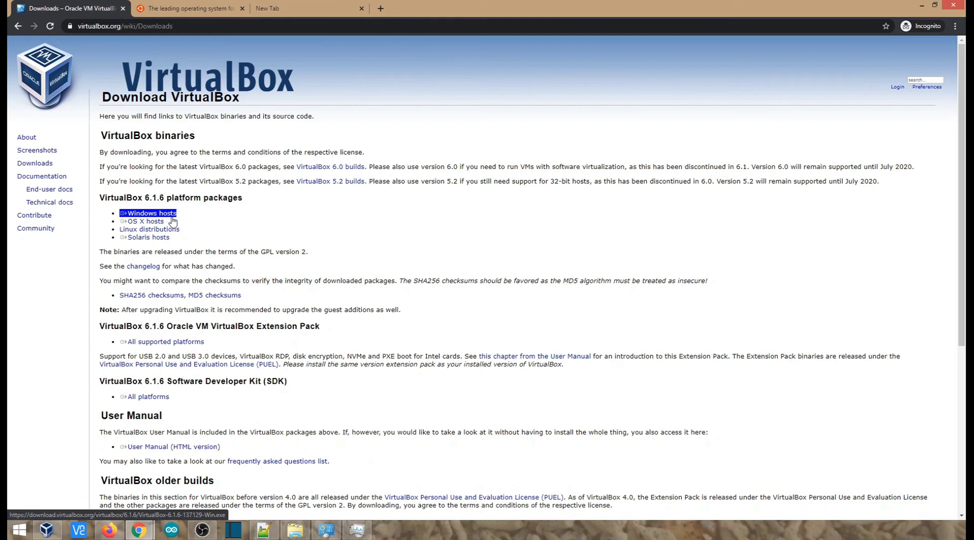
left_click(218, 212)
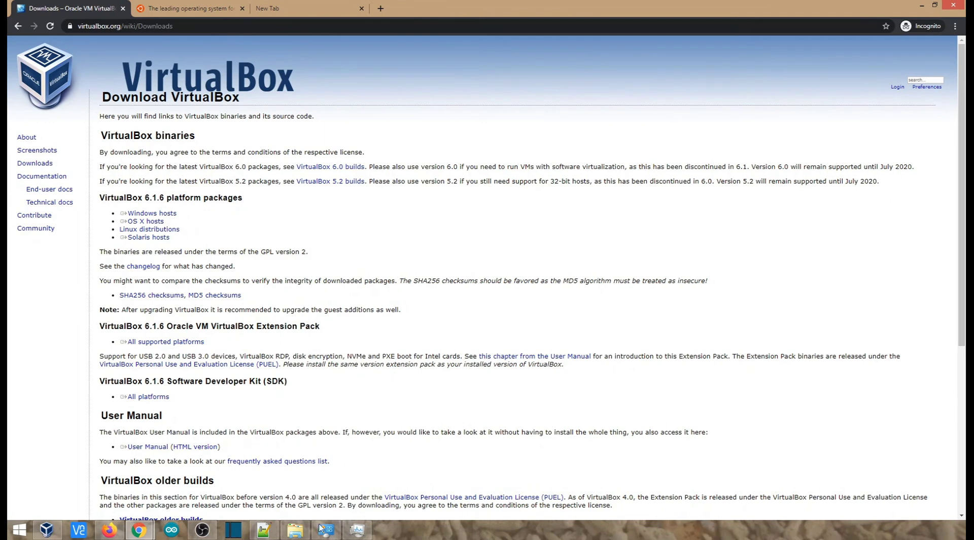
mouse_move(323, 527)
left_click(325, 529)
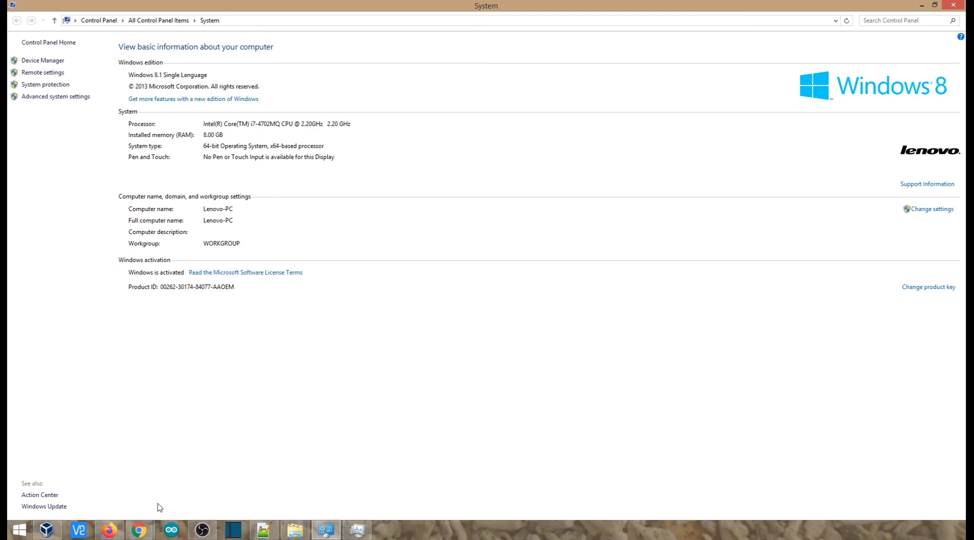
left_click(139, 530)
left_click(190, 479)
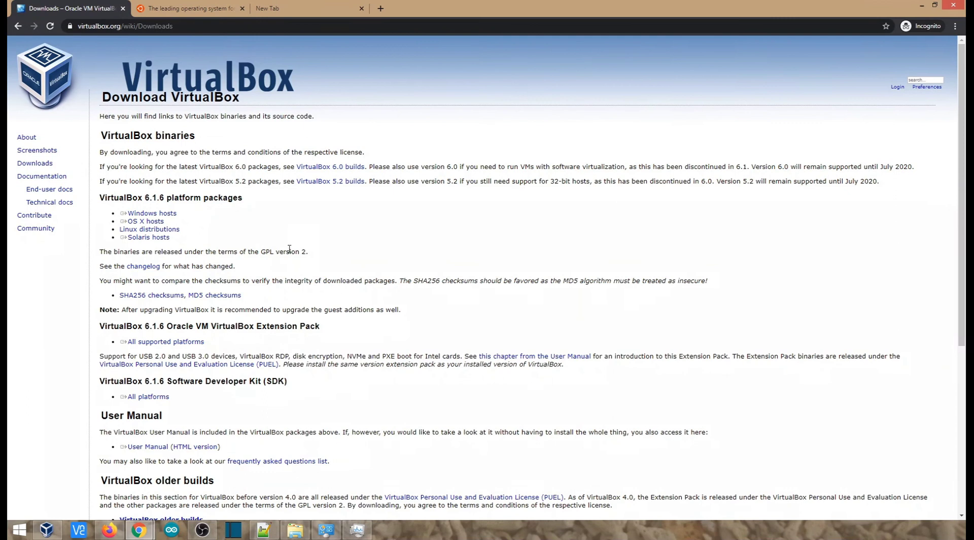
left_click(140, 530)
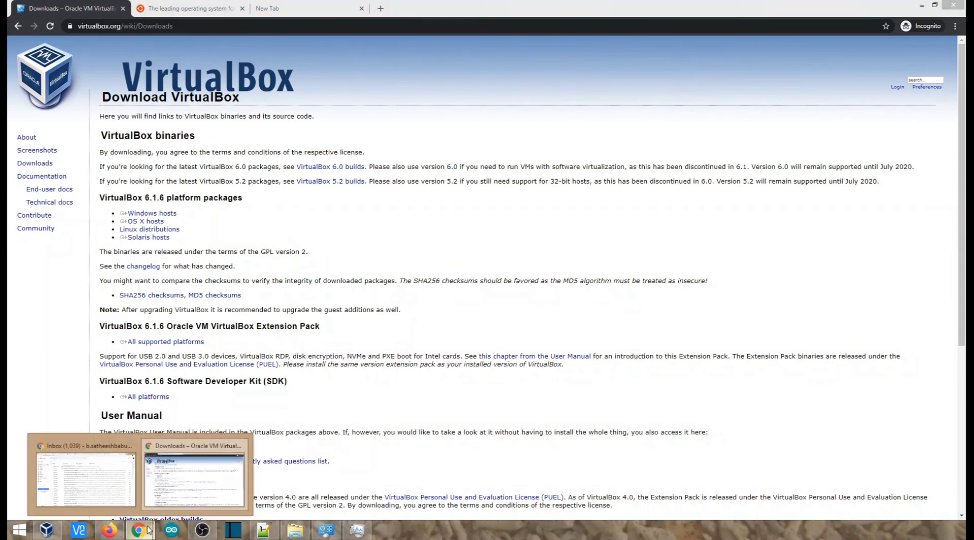
left_click(325, 530)
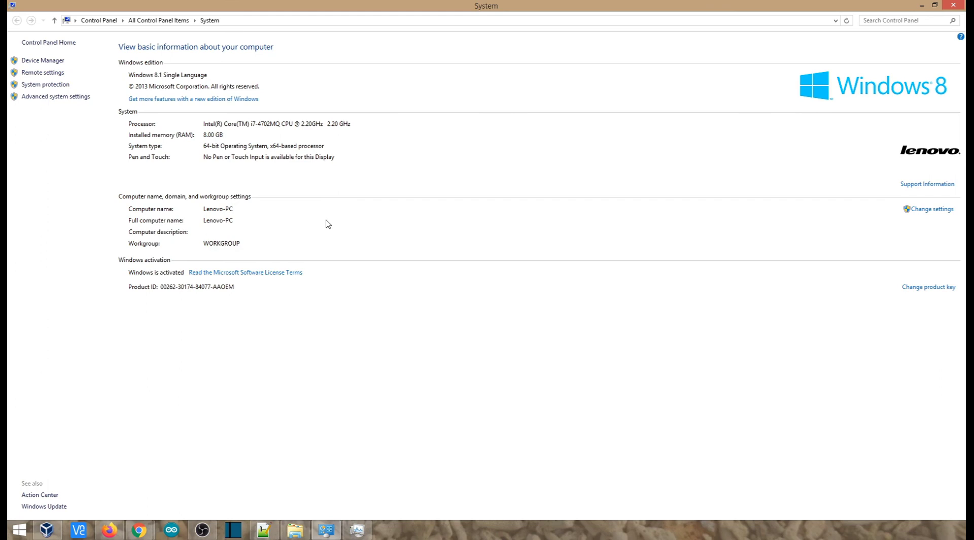
left_click(146, 532)
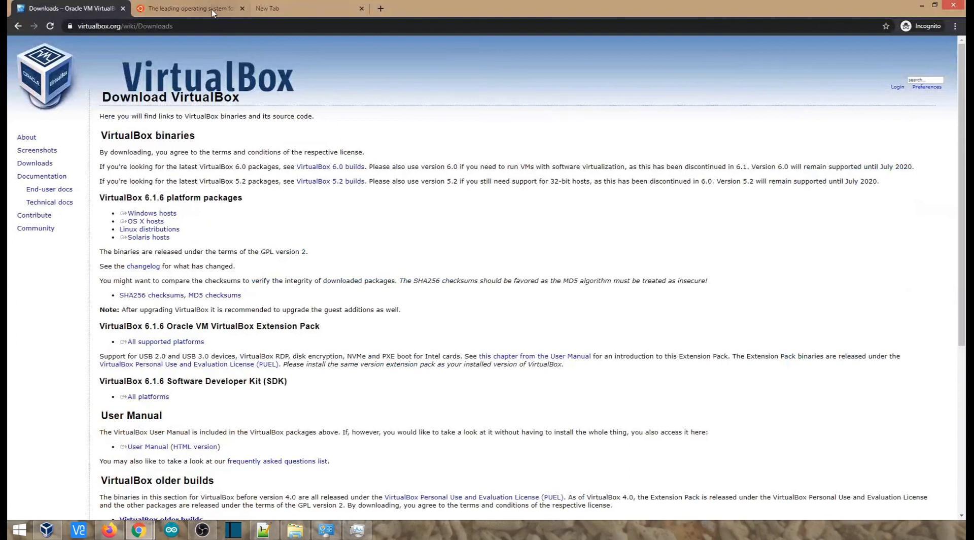
left_click(211, 9)
left_click(286, 8)
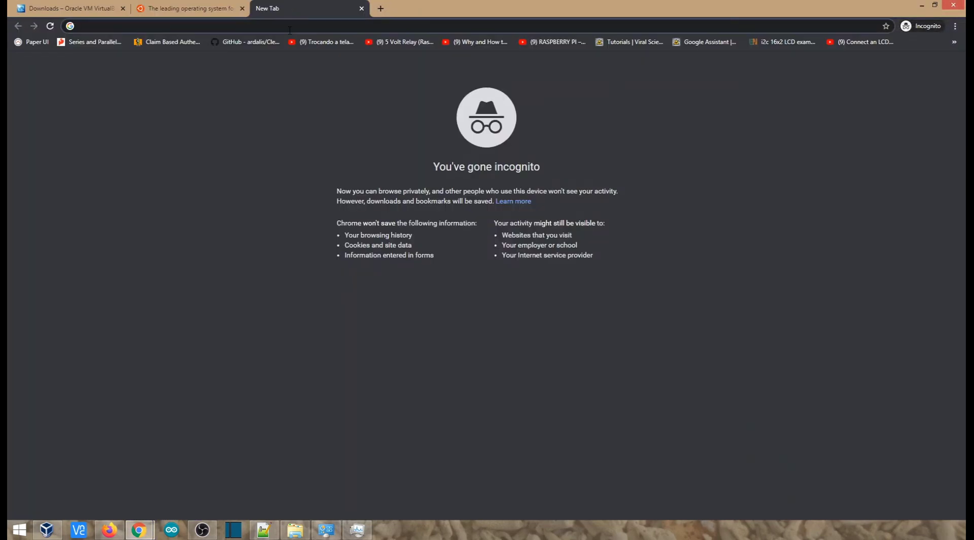
Search 'lenovo z510 bios setting' and open the Lenovo BIOS article in a new tab
type("lenov")
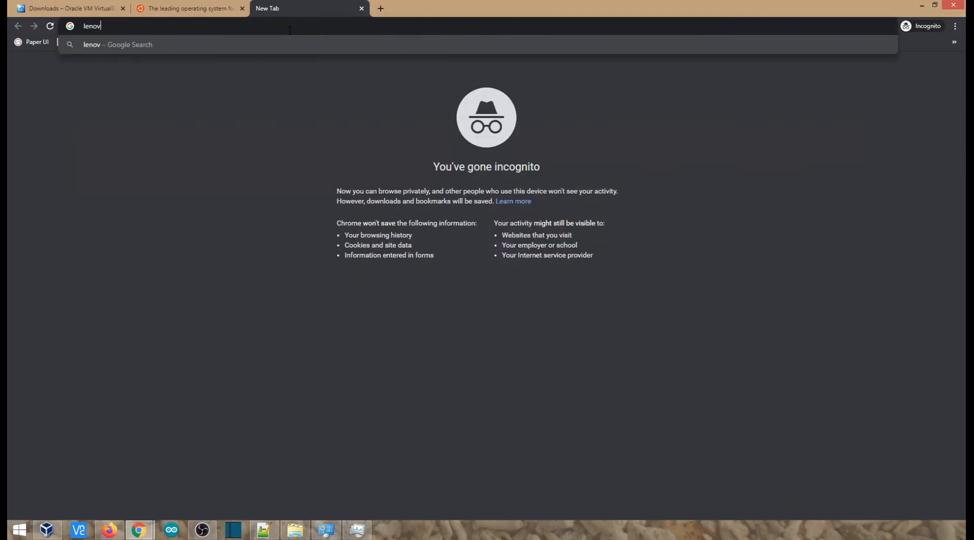
type("o z510 bios")
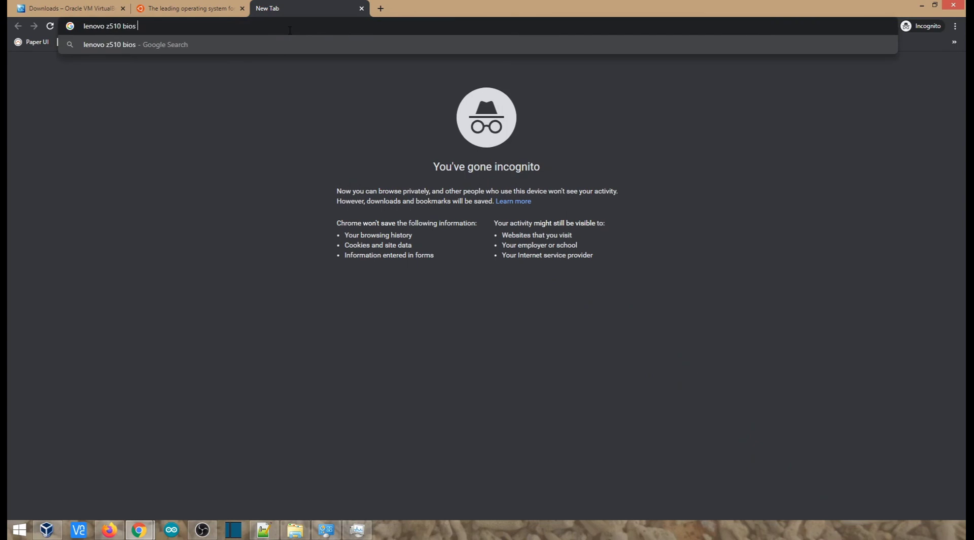
type(" setti8ng")
key("BackSpace")
key("BackSpace")
key("BackSpace")
key("BackSpace")
type("ng")
key("Return")
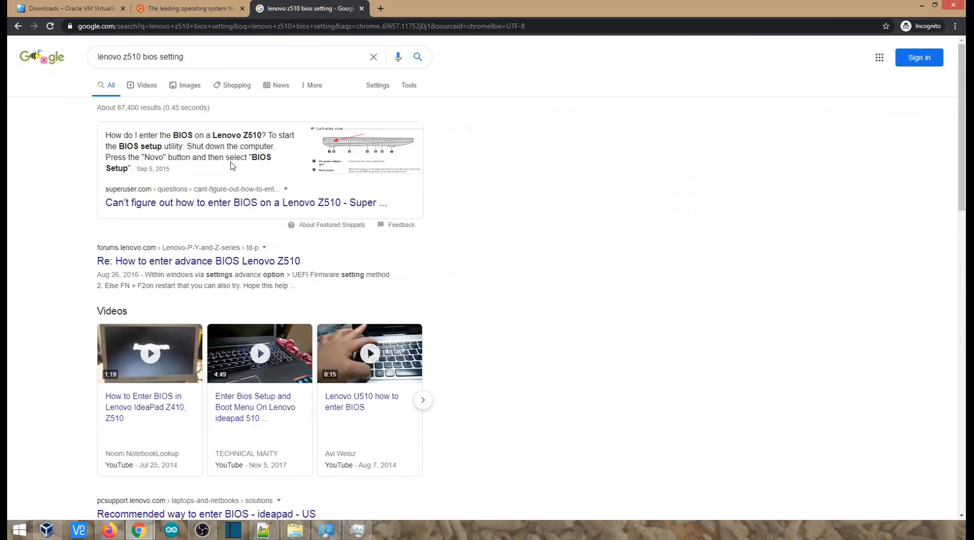
scroll(232, 165, "down", 3)
right_click(242, 367)
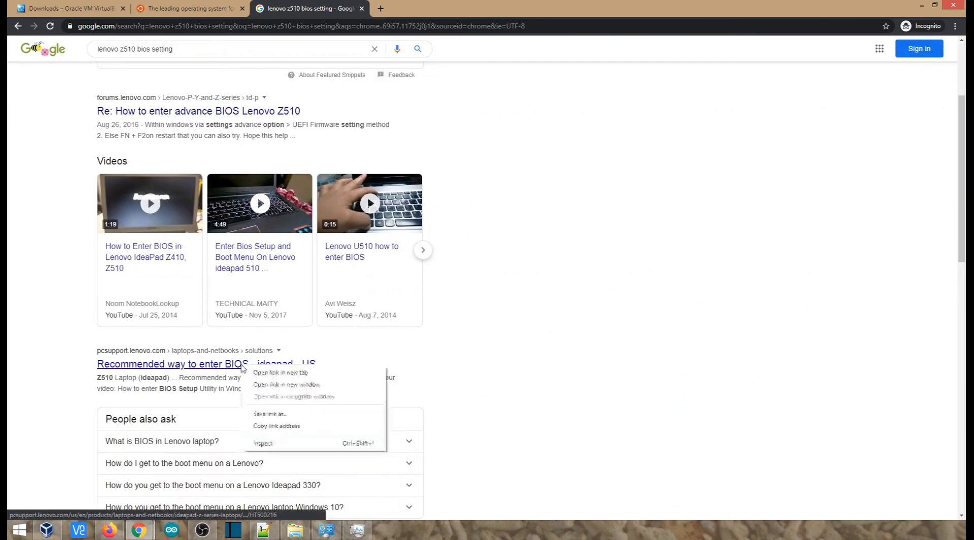
left_click(280, 372)
left_click(401, 10)
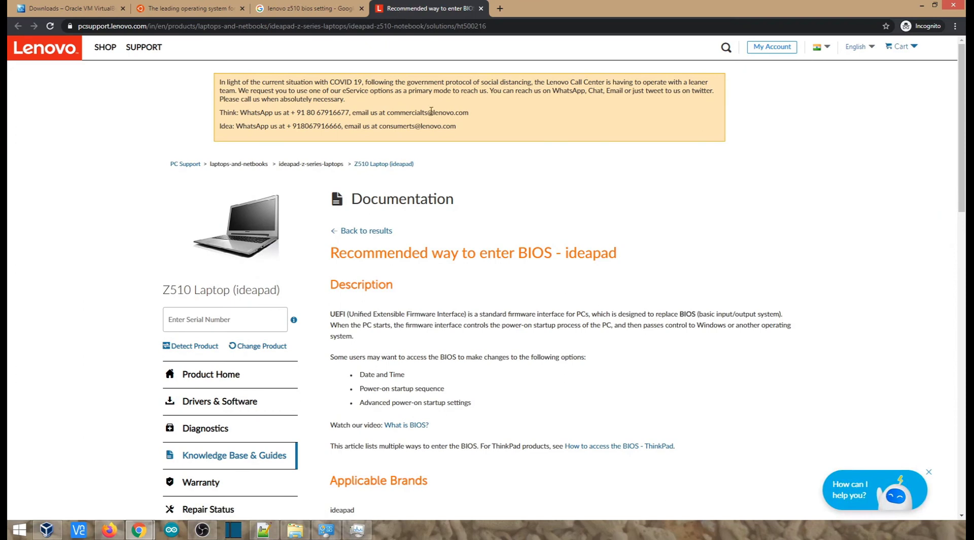
Expand the function-key BIOS steps, highlight the (Fn+) F2 instruction, and return to VirtualBox downloads
scroll(477, 335, "down", 3)
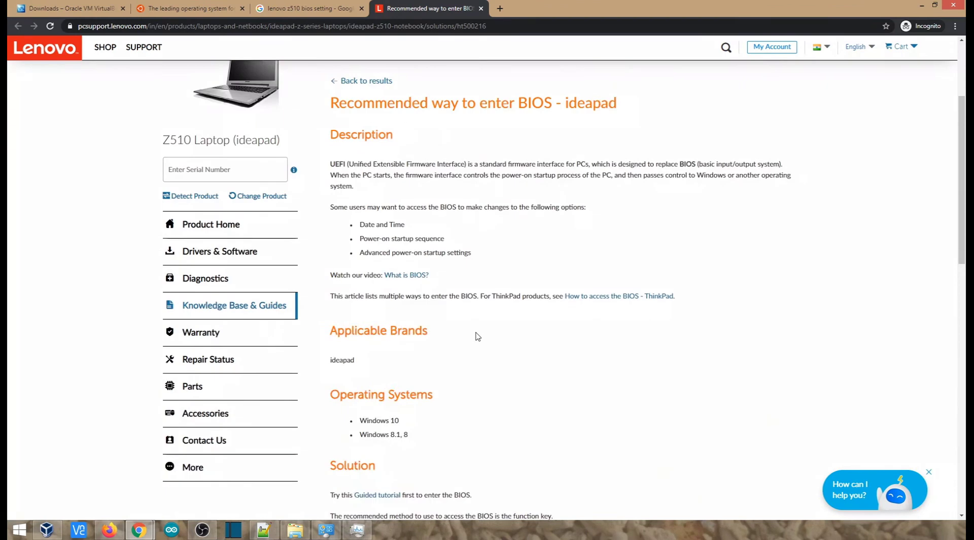
scroll(477, 335, "down", 3)
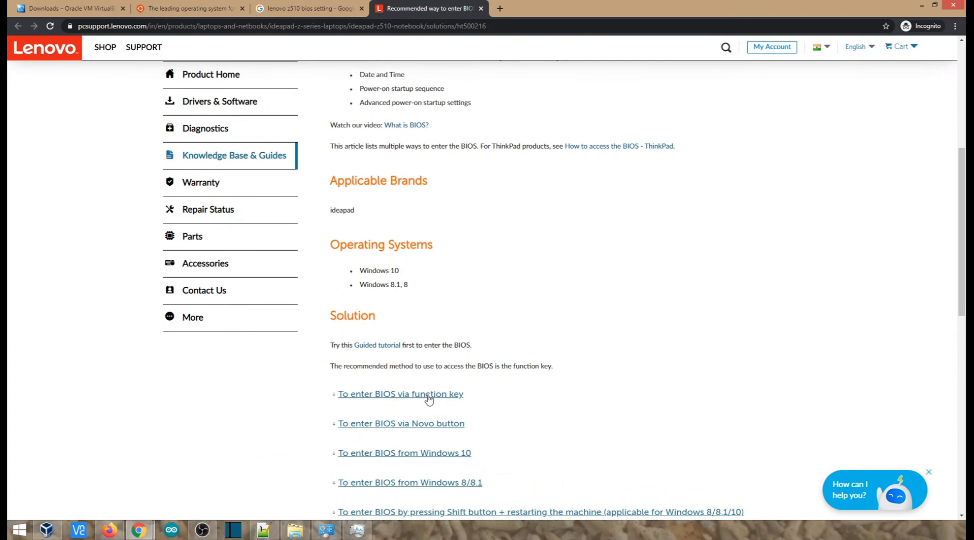
left_click(429, 395)
scroll(437, 314, "down", 4)
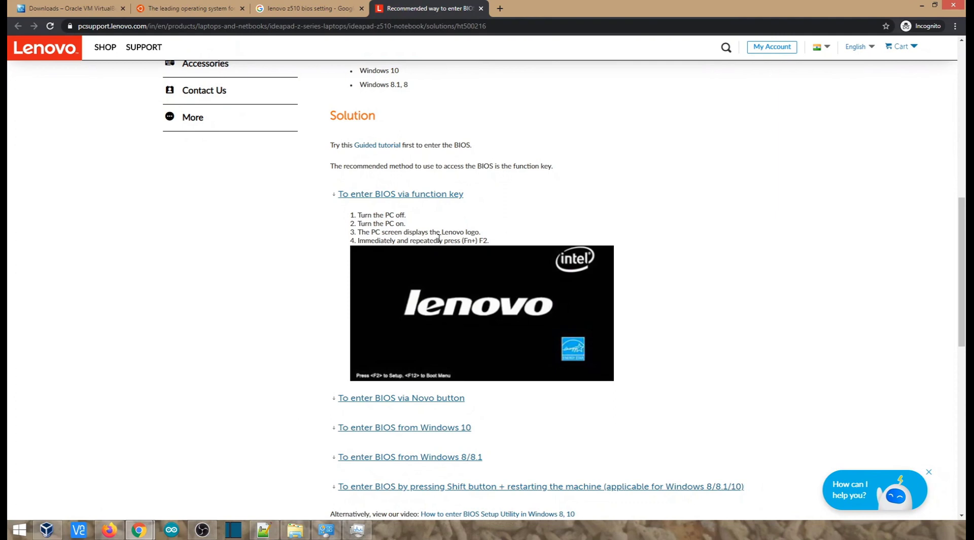
left_click_drag(461, 241, 491, 247)
left_click(477, 237)
left_click_drag(464, 240, 491, 243)
left_click(108, 7)
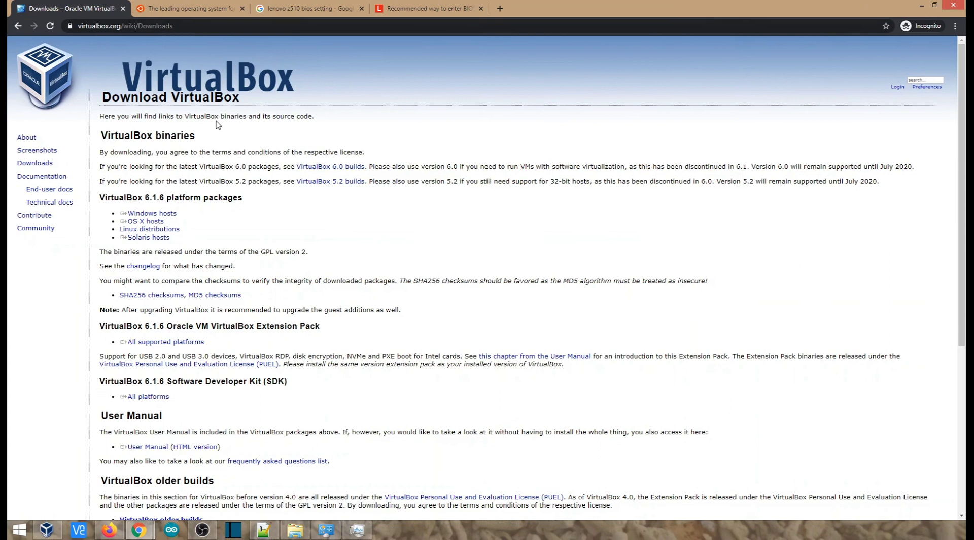
Start the Ubuntu Desktop 18.04 LTS download from ubuntu.com, then cancel it
left_click(188, 6)
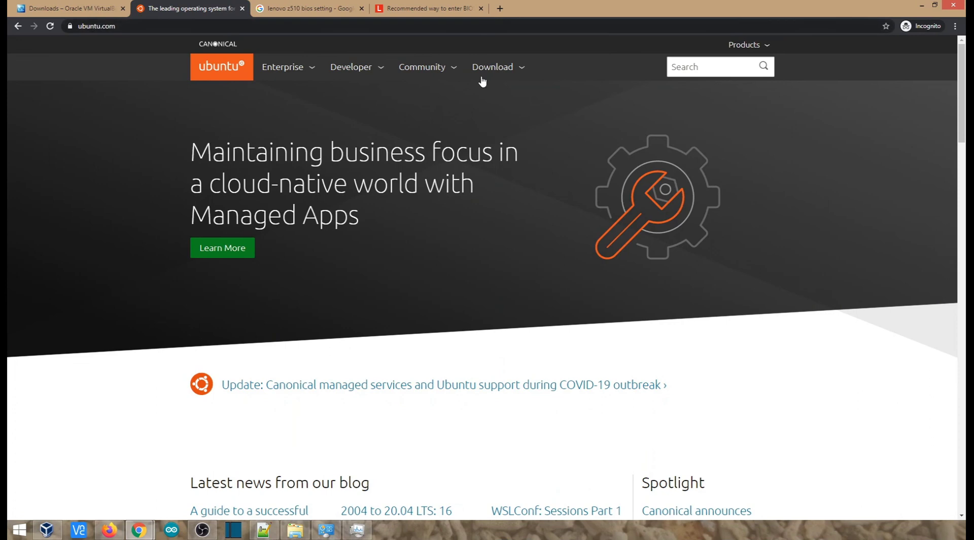
left_click(491, 67)
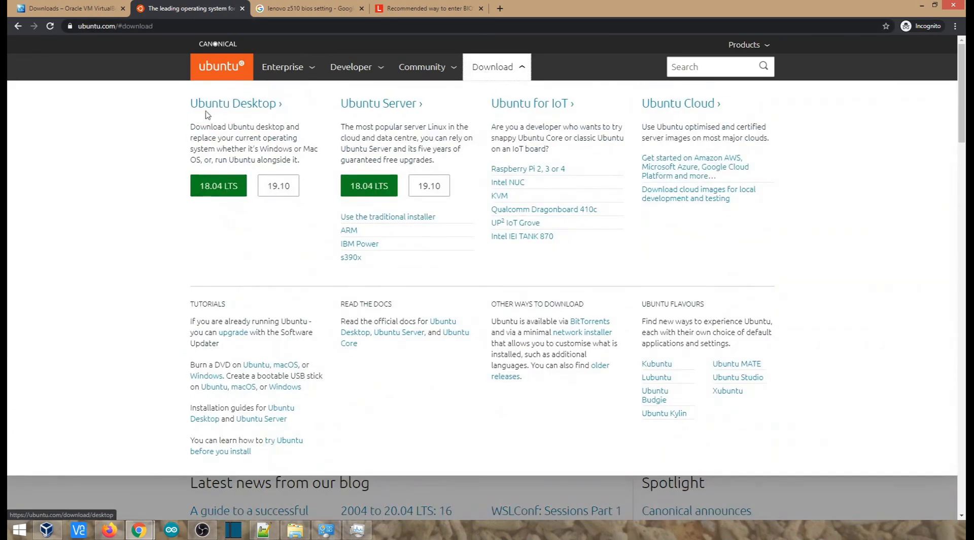
left_click(227, 190)
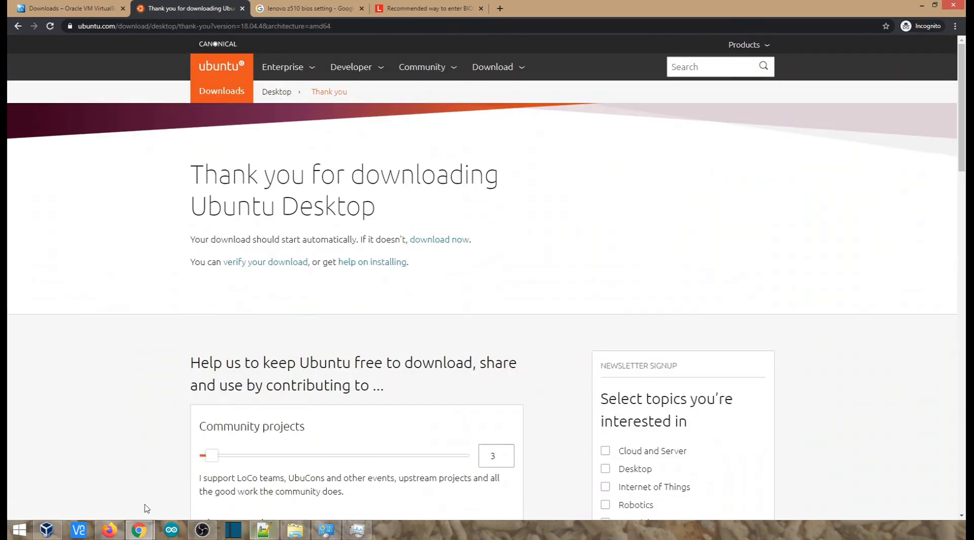
left_click(295, 529)
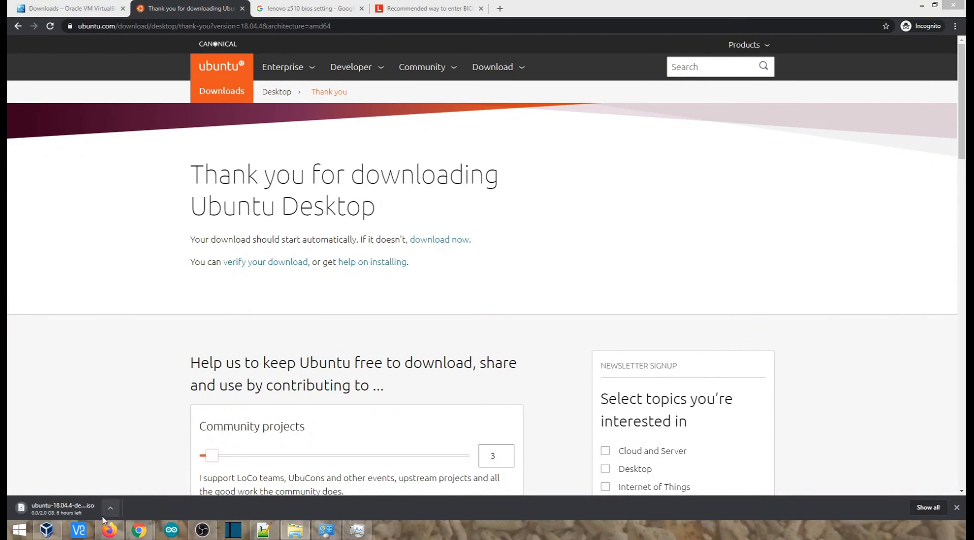
left_click(110, 507)
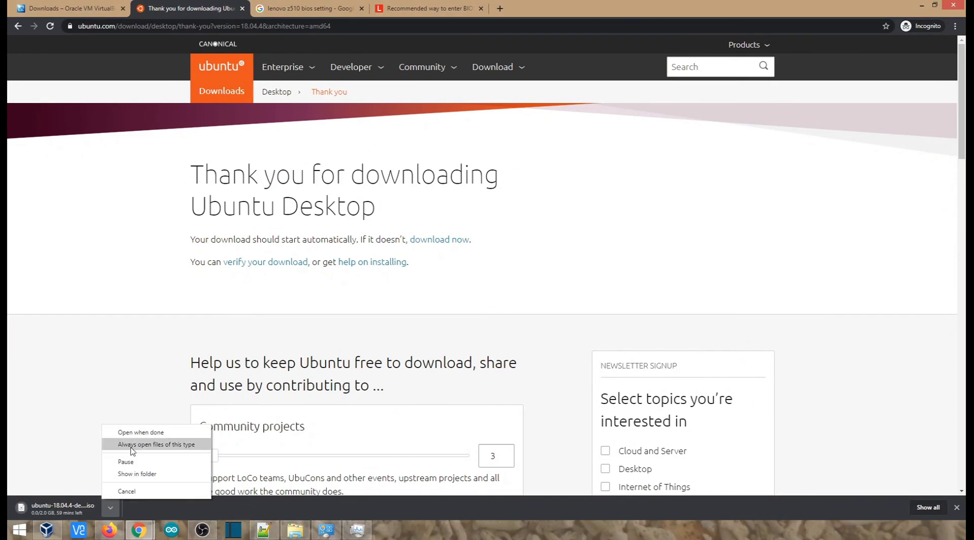
left_click(137, 490)
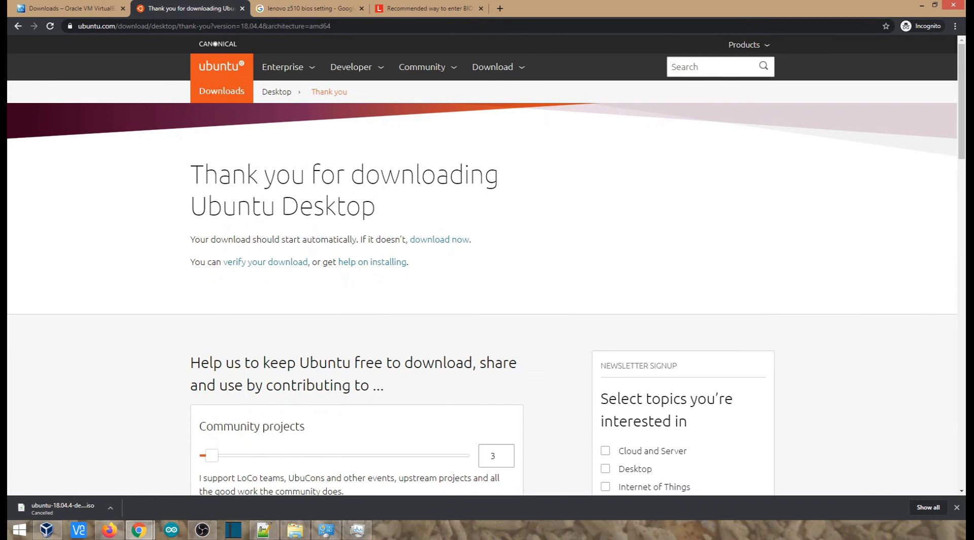
key("alt+Tab")
Maximize the Ubuntu folder, check ubuntu-18.04.4-desktop-amd64.iso, and return to VirtualBox Manager
double_click(463, 169)
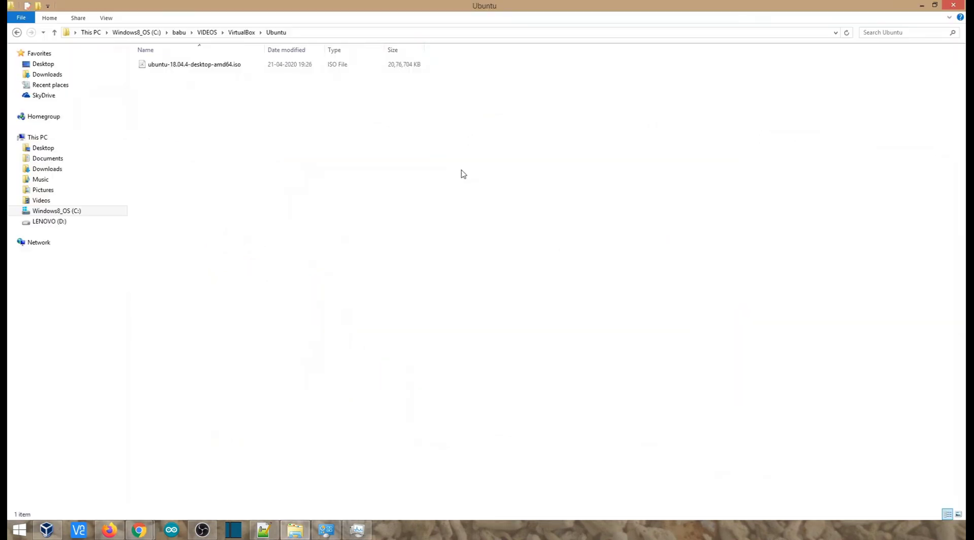
left_click(223, 66)
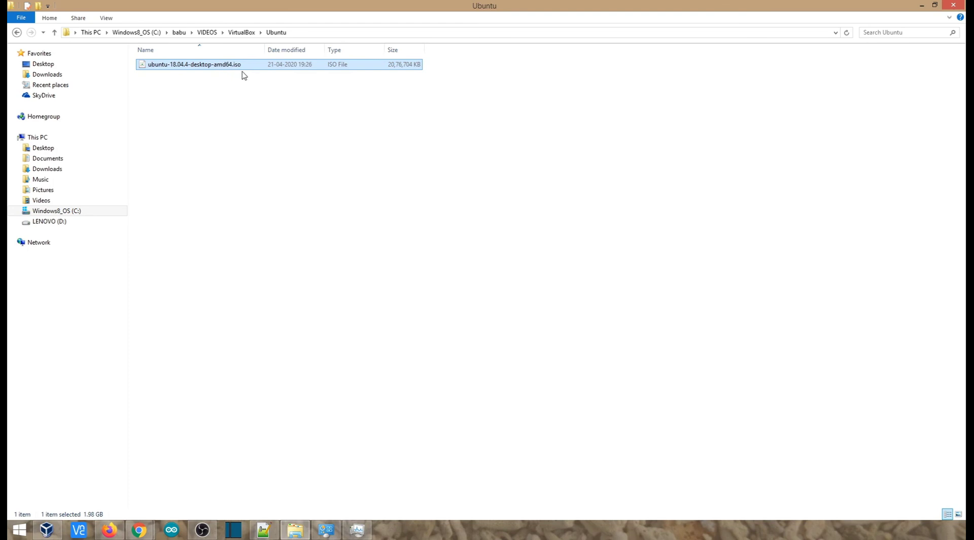
left_click(248, 378)
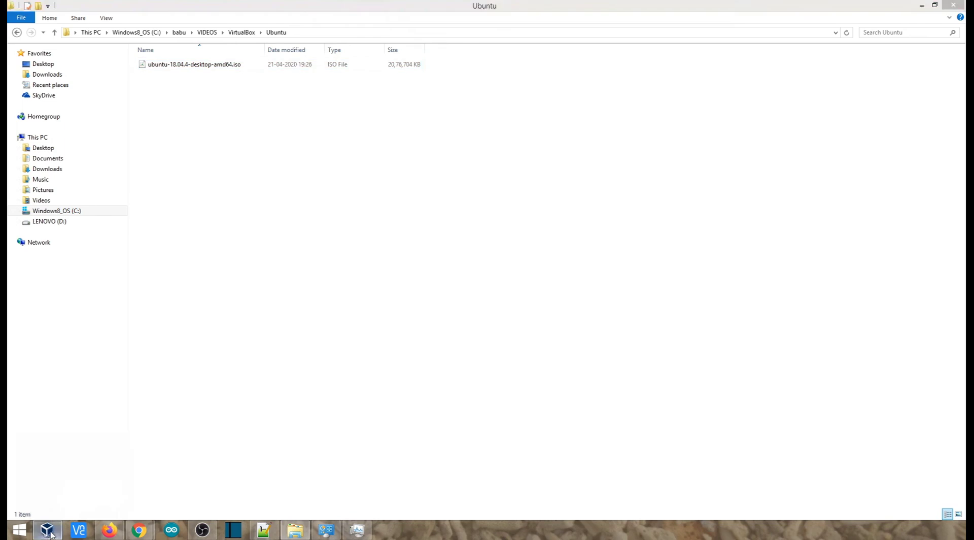
left_click(47, 530)
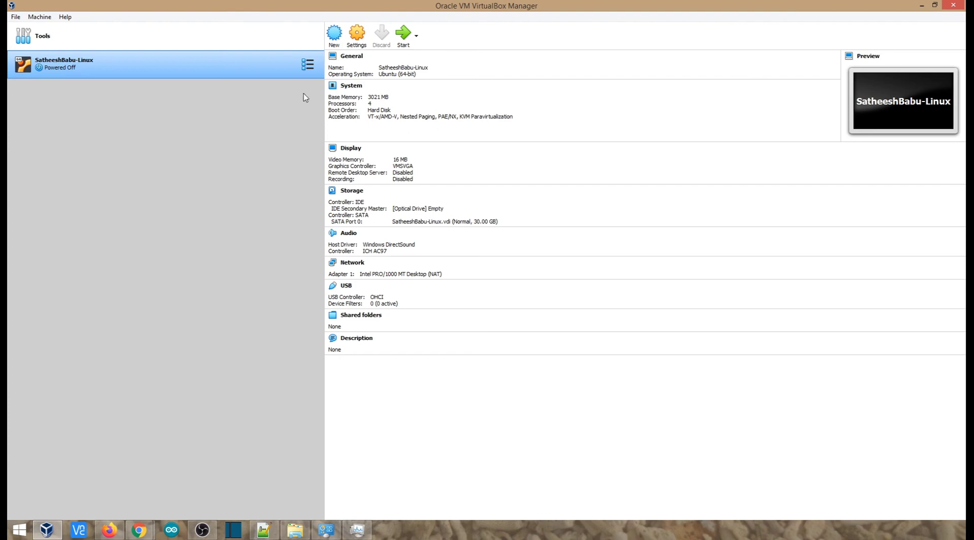
Create a new machine named DIYTamilLinuxBox with version Ubuntu (64-bit)
left_click(47, 17)
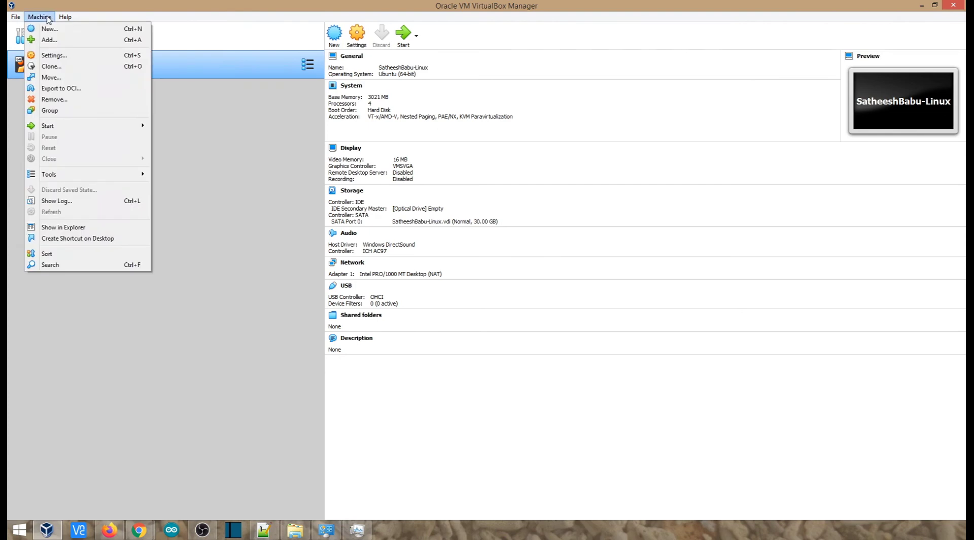
left_click(50, 29)
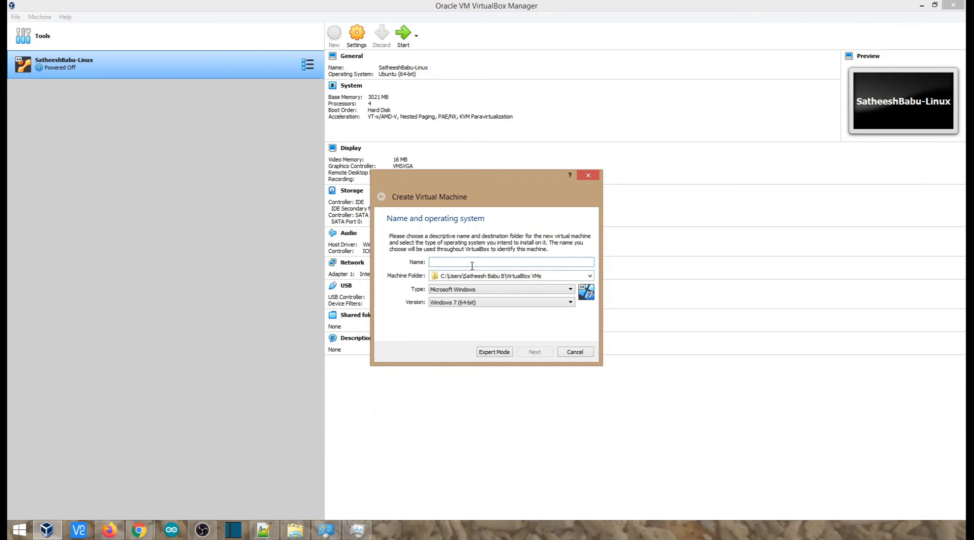
type("DIYTamilLinuxBox")
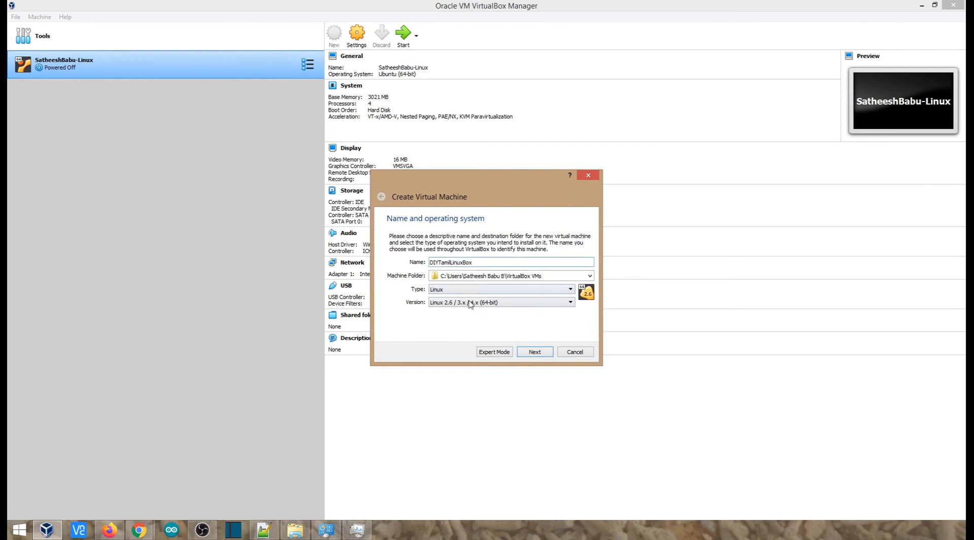
left_click(493, 303)
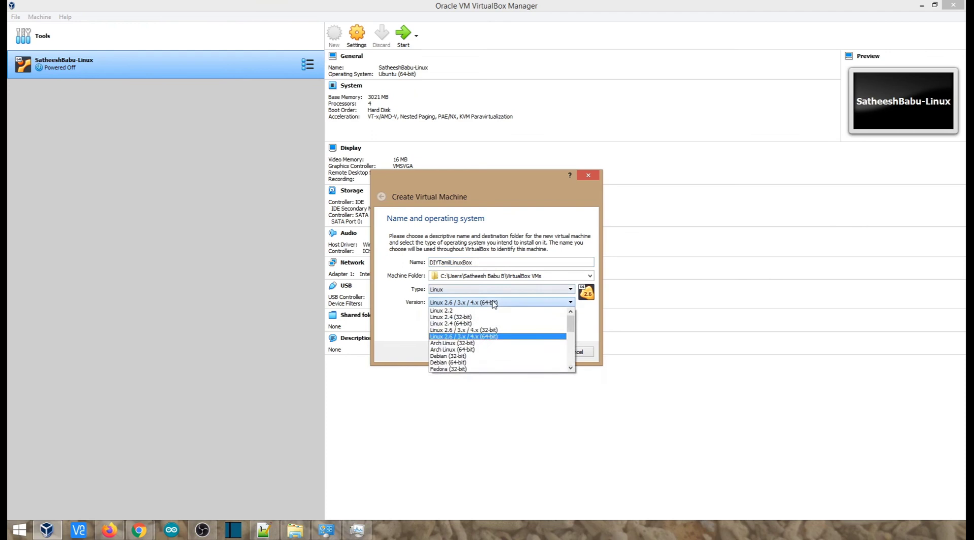
scroll(461, 366, "down", 4)
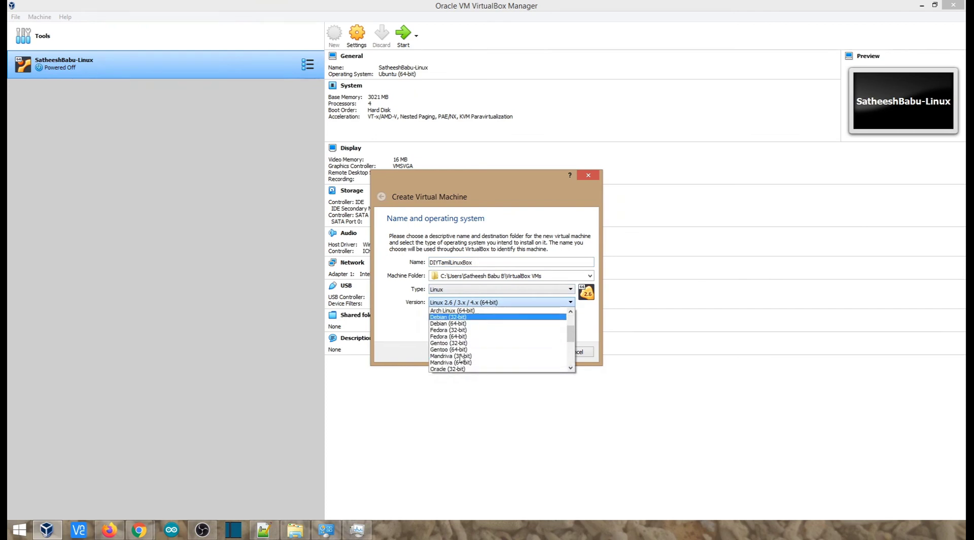
scroll(462, 339, "down", 3)
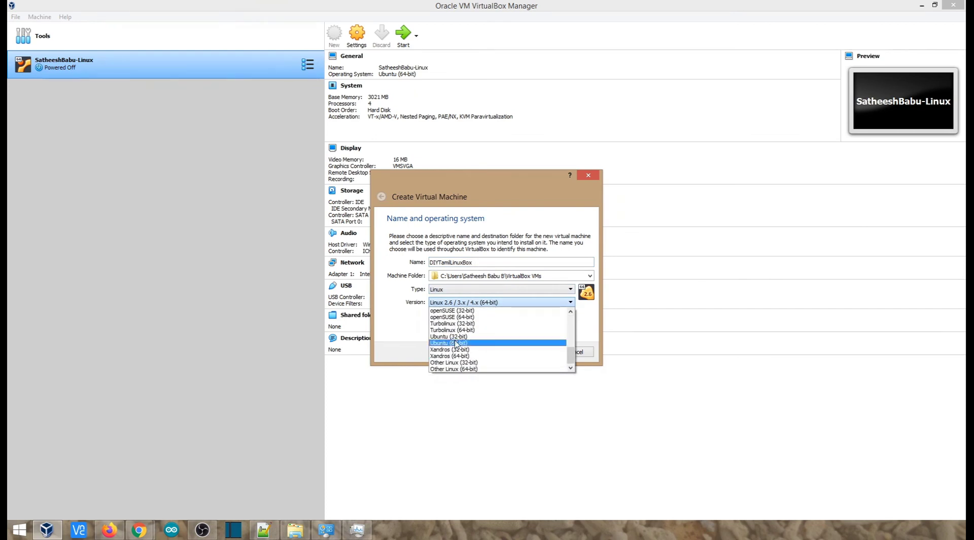
left_click(456, 343)
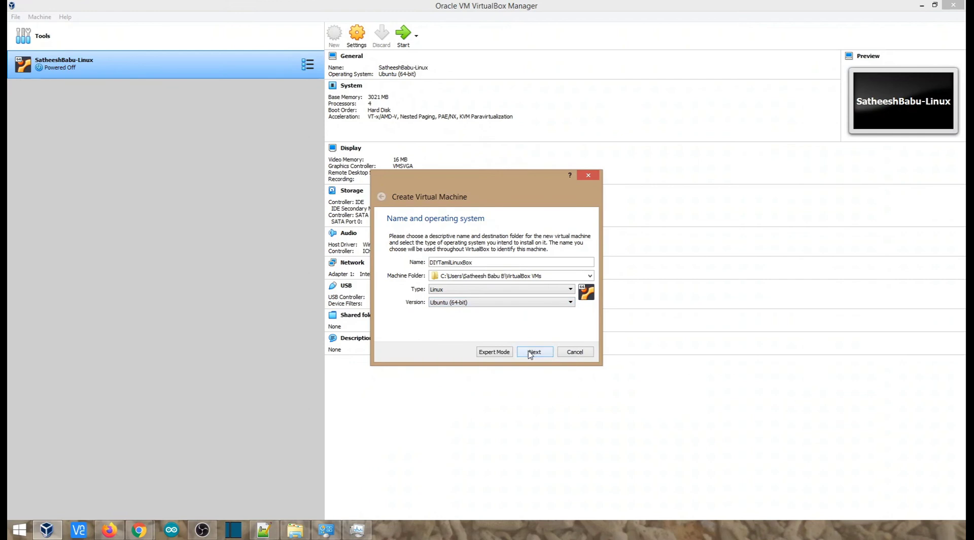
left_click(530, 354)
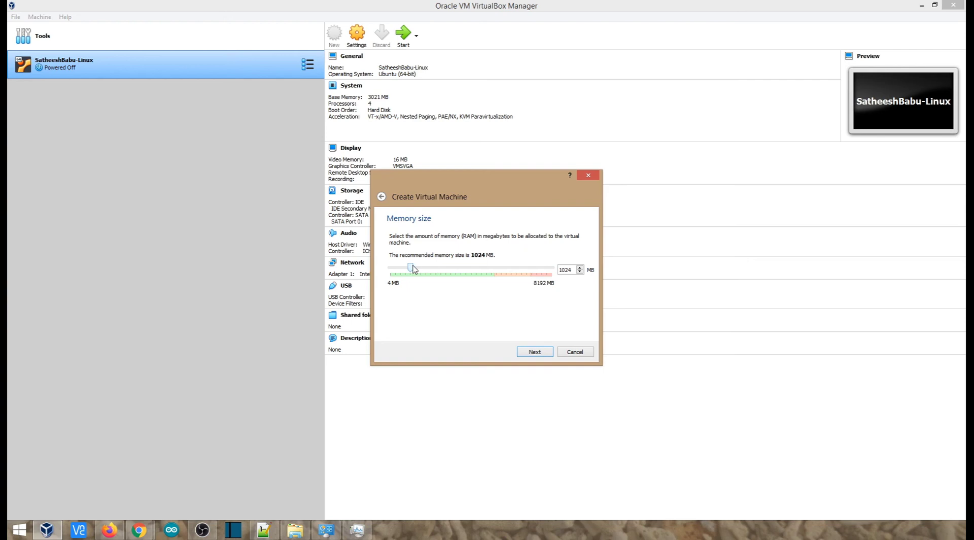
Give the VM 3046 MB memory and a dynamically allocated 32.23 GB VDI disk
left_click_drag(413, 268, 450, 273)
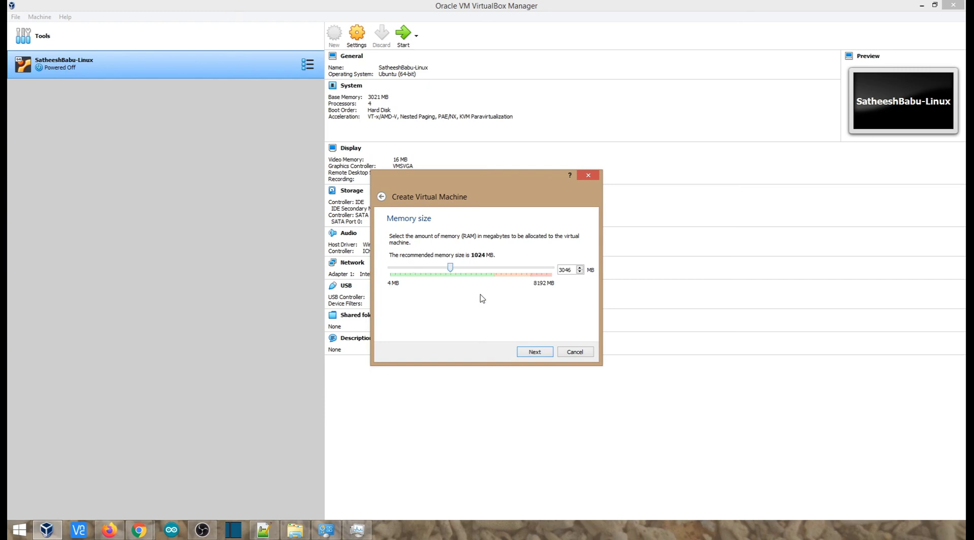
left_click(541, 356)
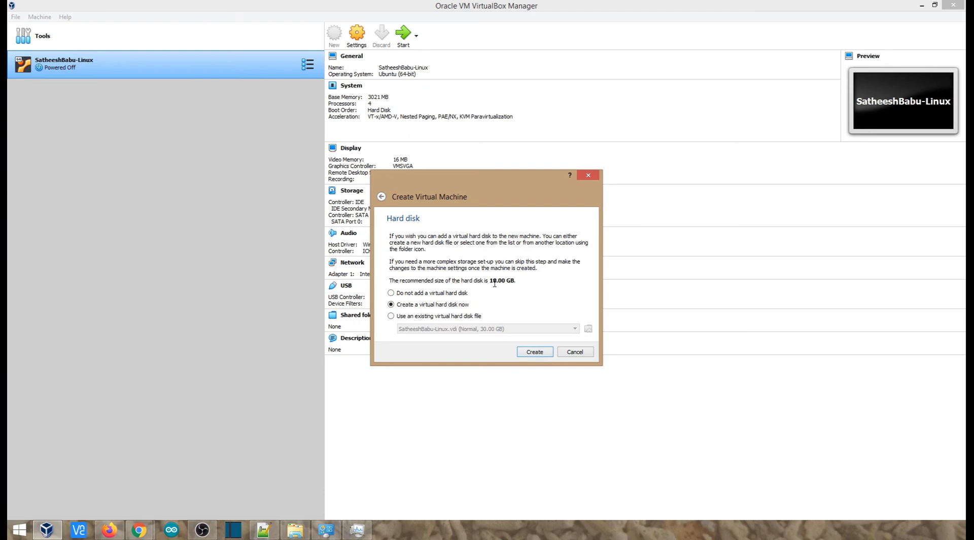
left_click(534, 354)
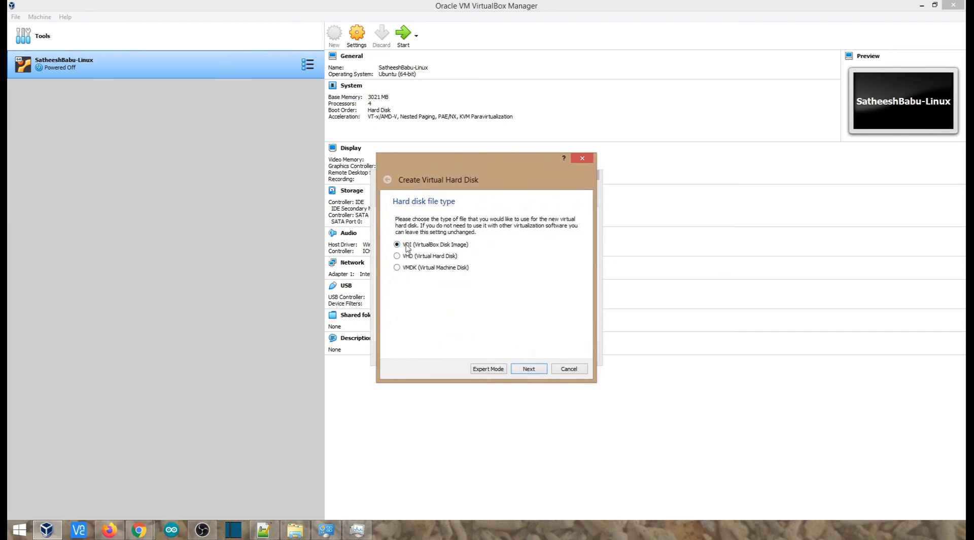
left_click(528, 368)
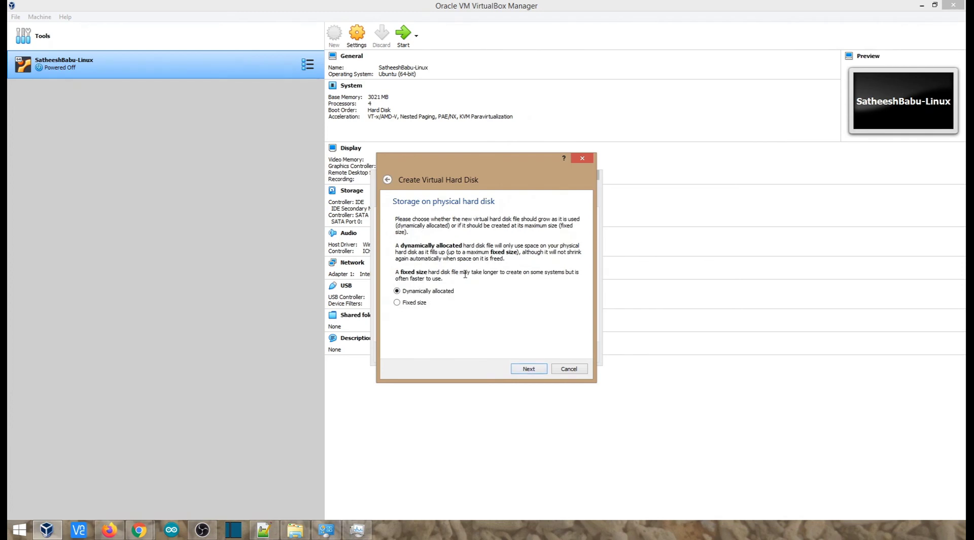
left_click(534, 371)
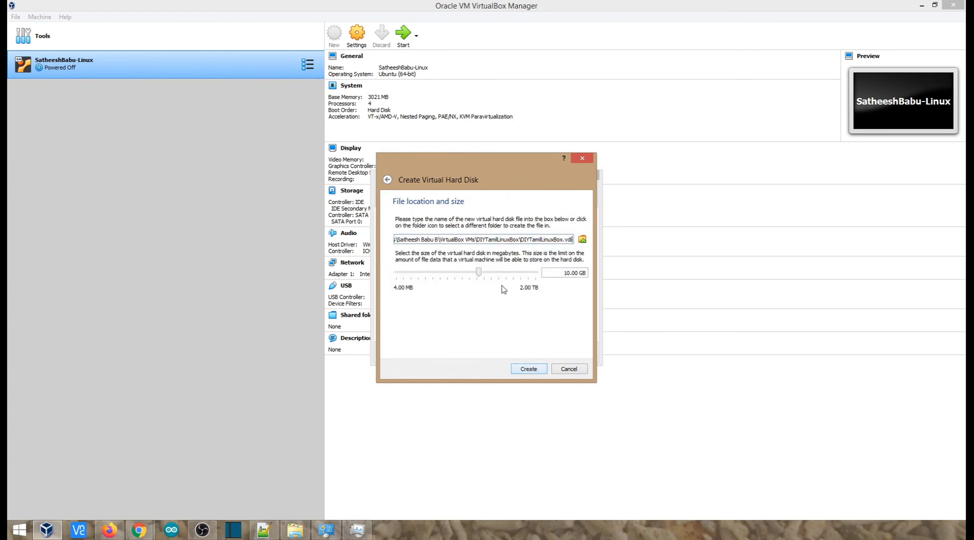
left_click_drag(481, 274, 495, 277)
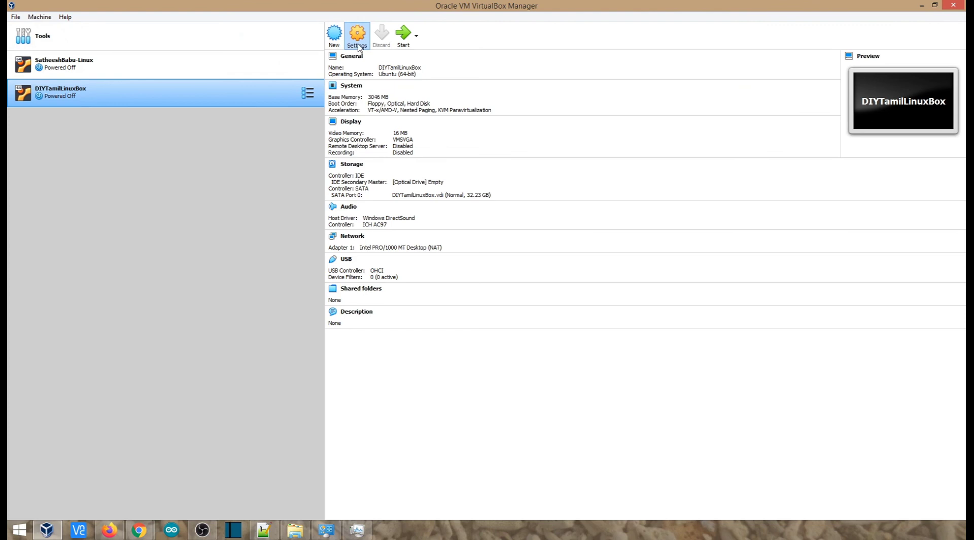
In General > Advanced settings, set Shared Clipboard and Drag'n'Drop to Bidirectional
left_click(357, 46)
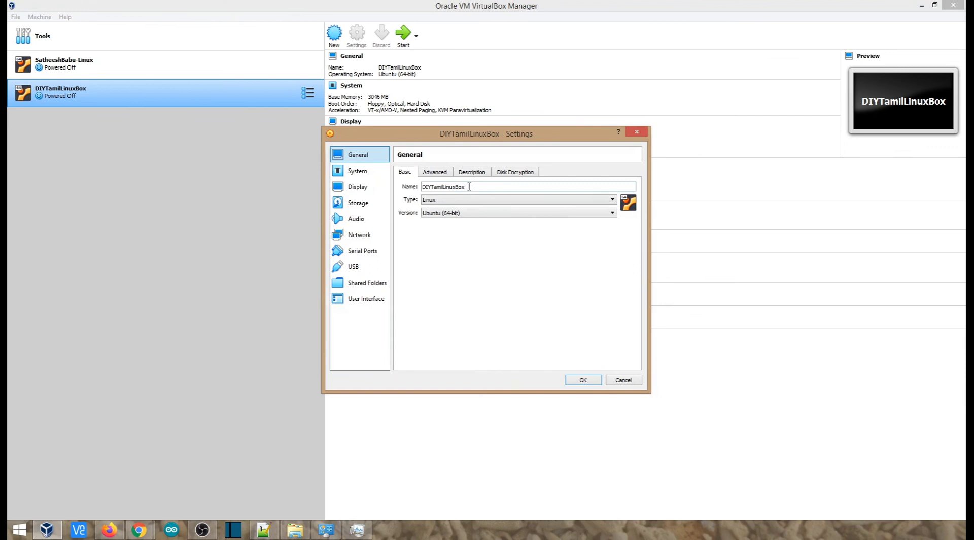
left_click(474, 188)
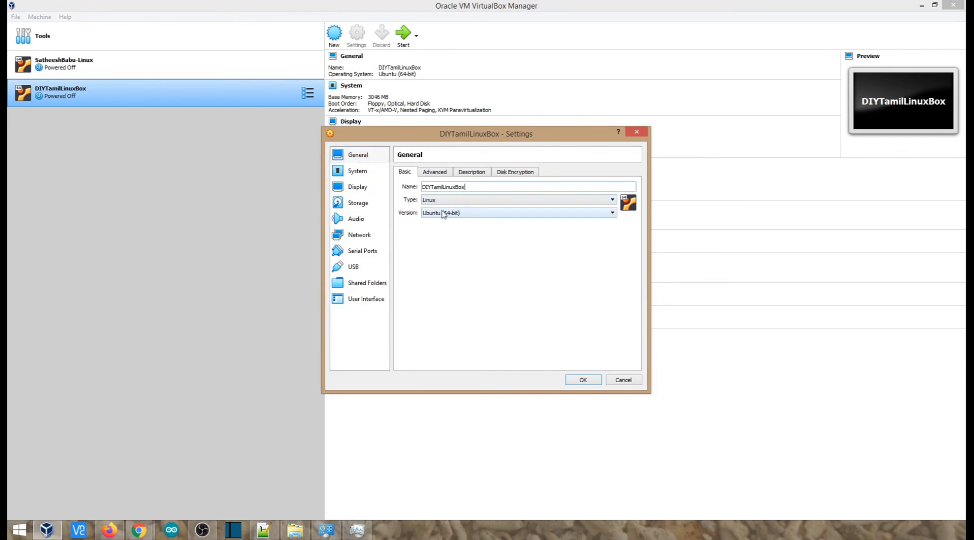
left_click(437, 174)
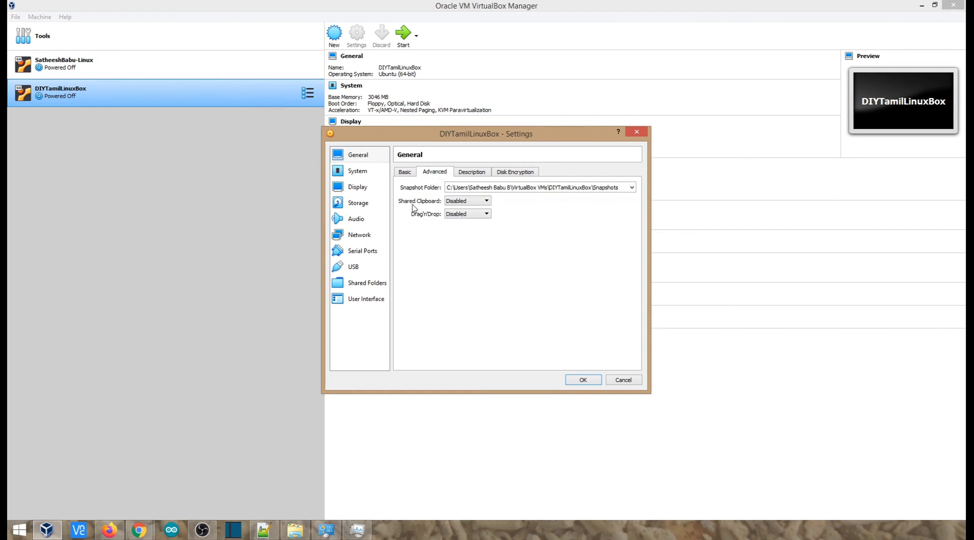
left_click(473, 202)
left_click(467, 227)
left_click(473, 214)
left_click(472, 241)
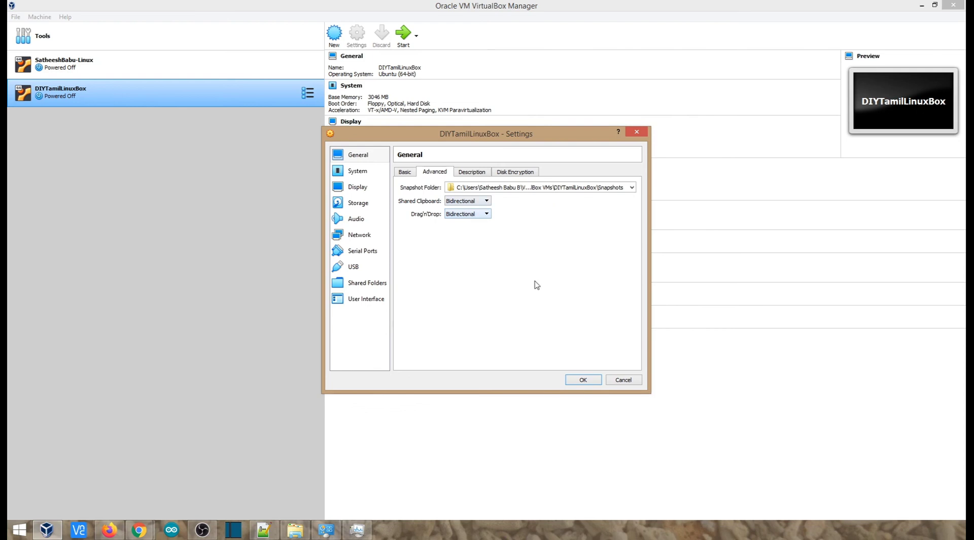
left_click(473, 175)
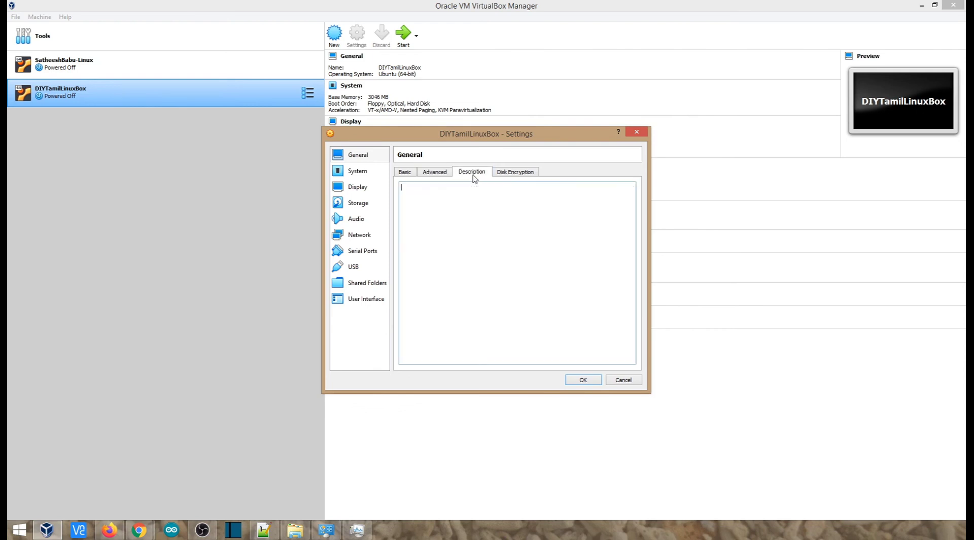
left_click(504, 175)
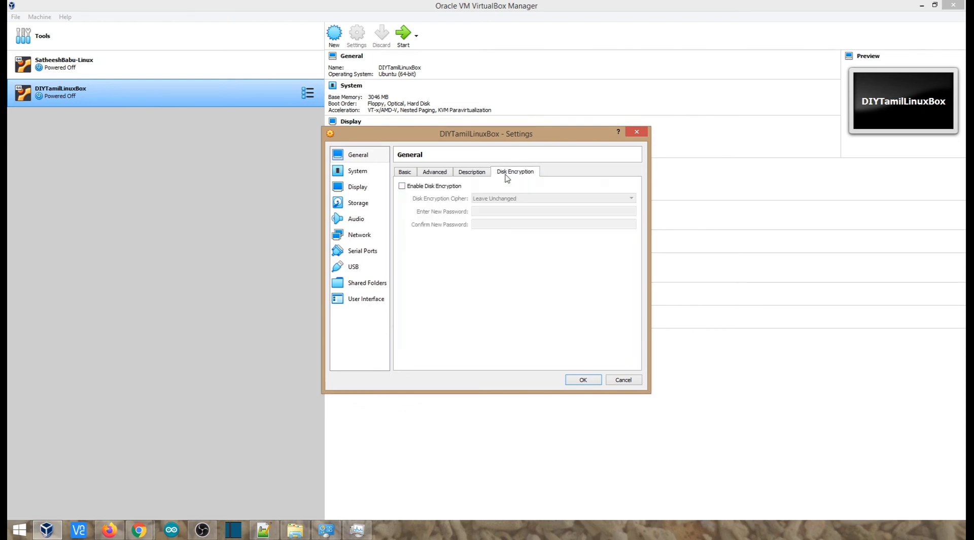
Move Optical to the top of the Motherboard boot order, then view Processor settings
left_click(358, 172)
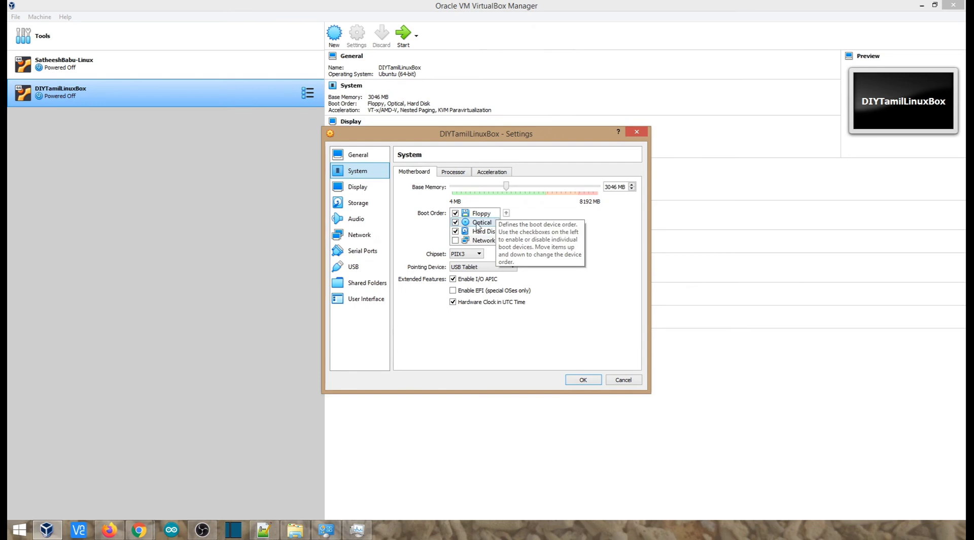
left_click(478, 226)
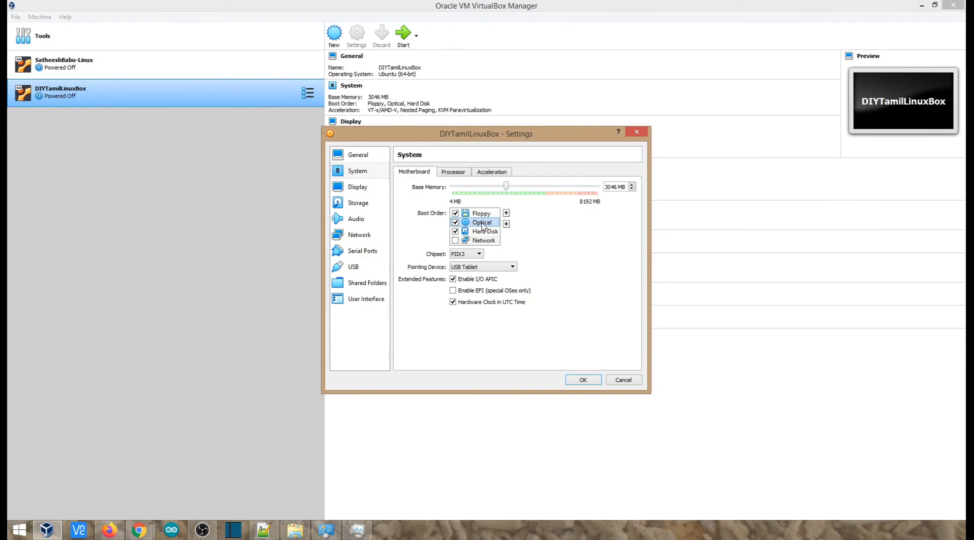
left_click_drag(486, 226, 475, 218)
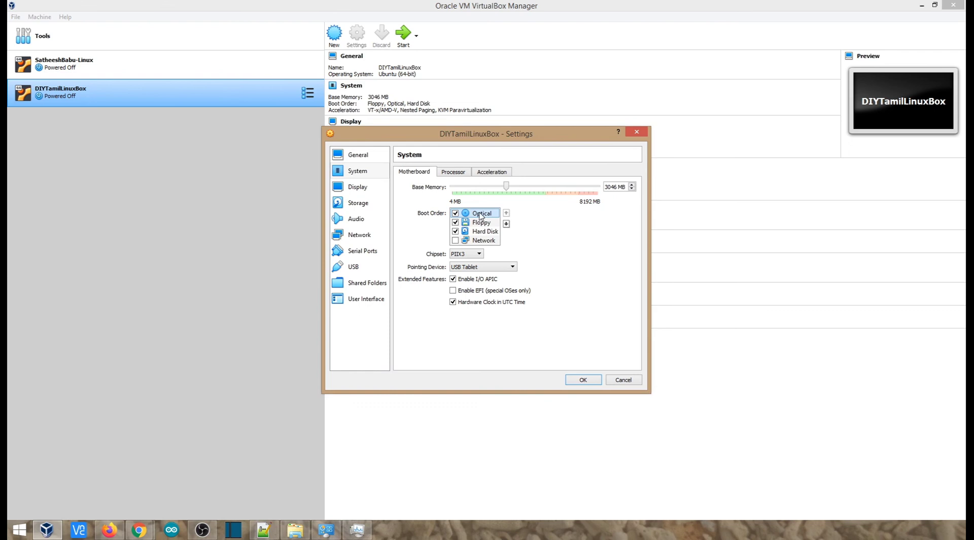
left_click(456, 173)
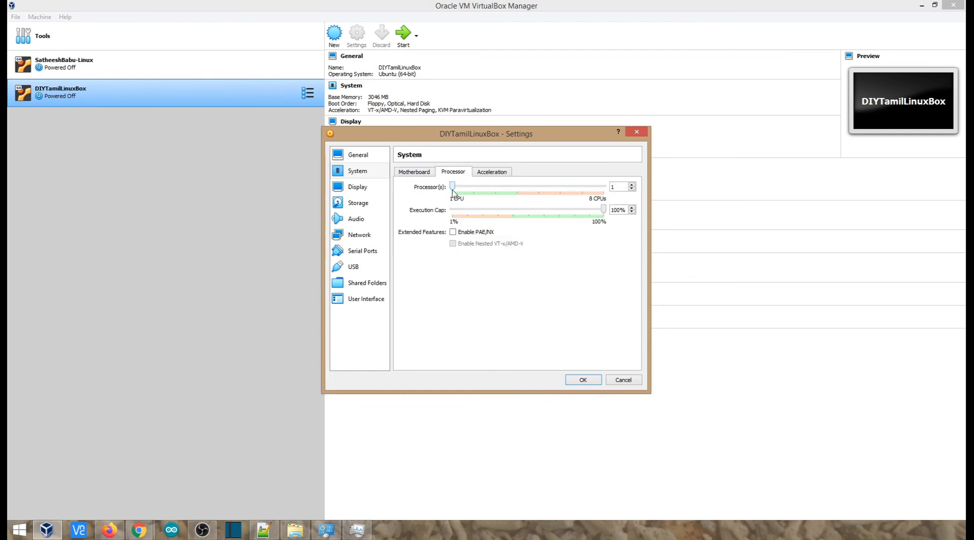
left_click(414, 172)
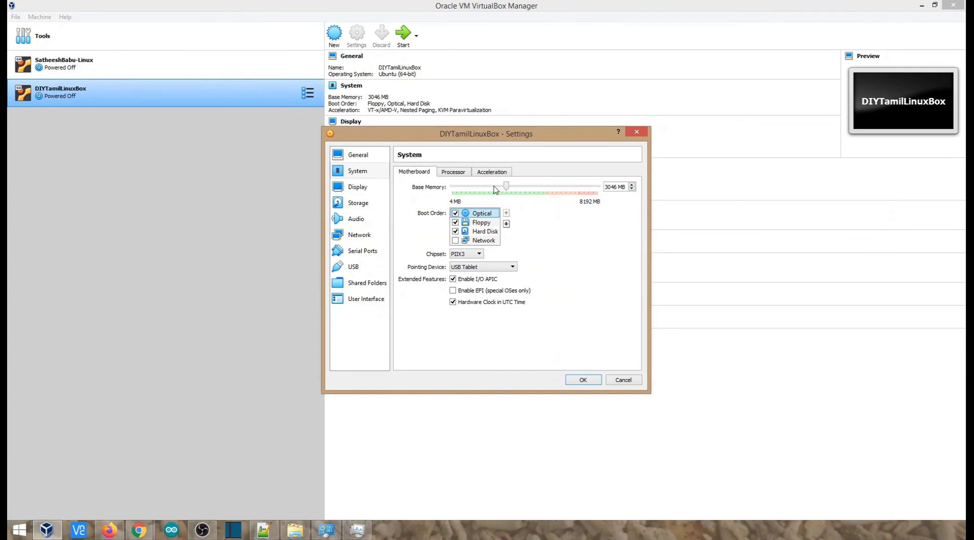
left_click(465, 174)
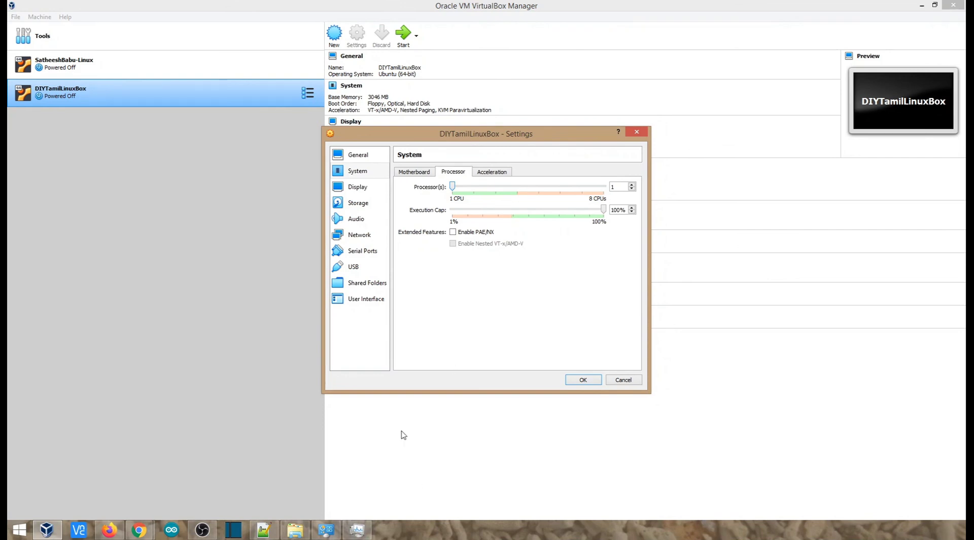
left_click(361, 532)
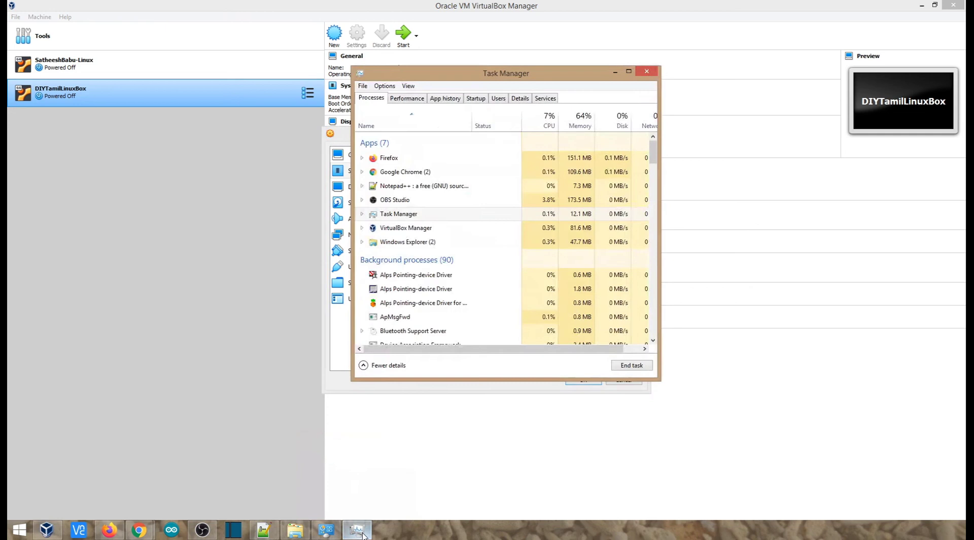
left_click(407, 98)
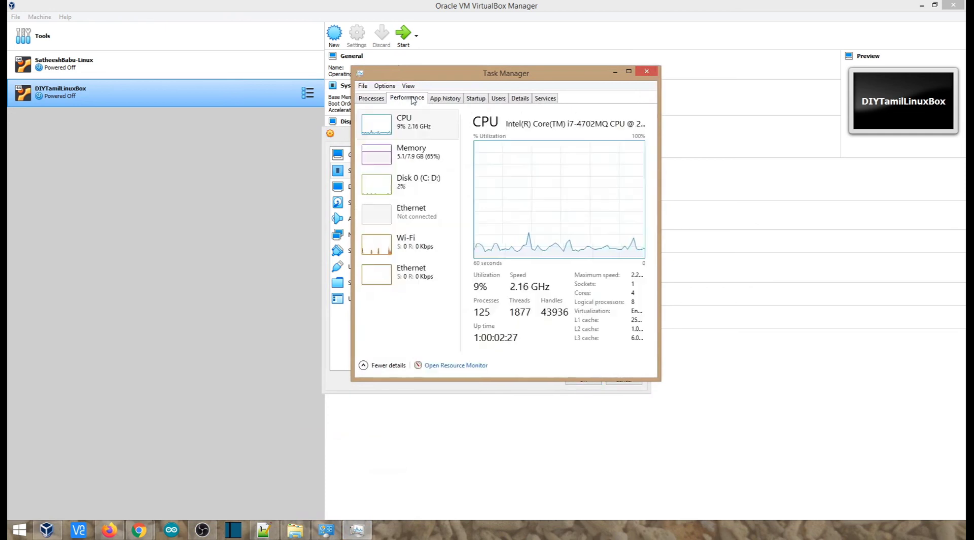
left_click(403, 135)
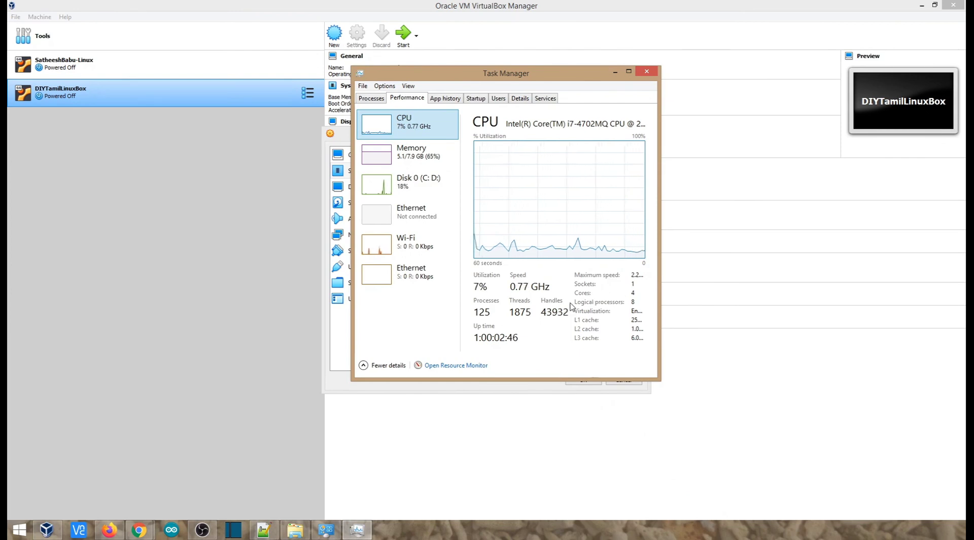
left_click(615, 73)
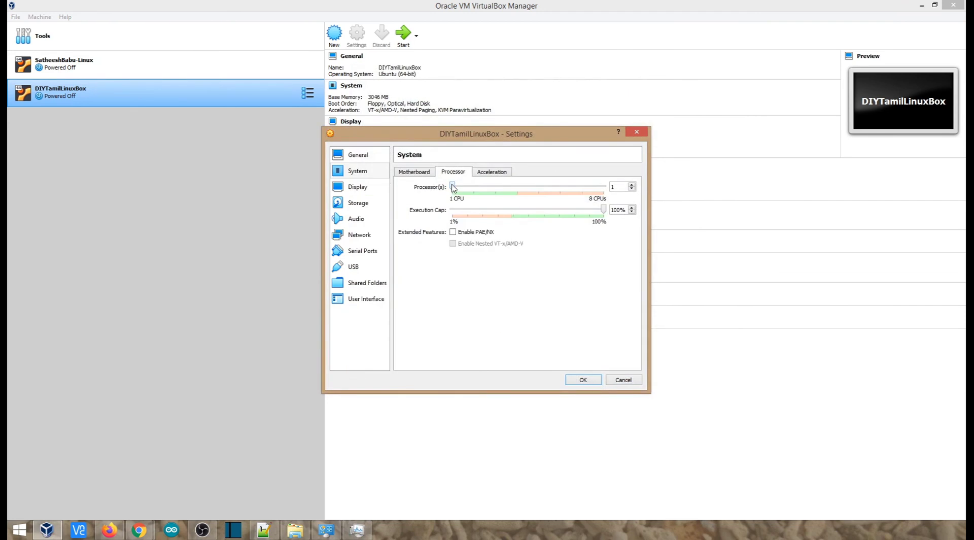
Set Processor(s) to 2 and look through the Acceleration and Display tabs
left_click_drag(453, 189, 473, 191)
left_click(491, 172)
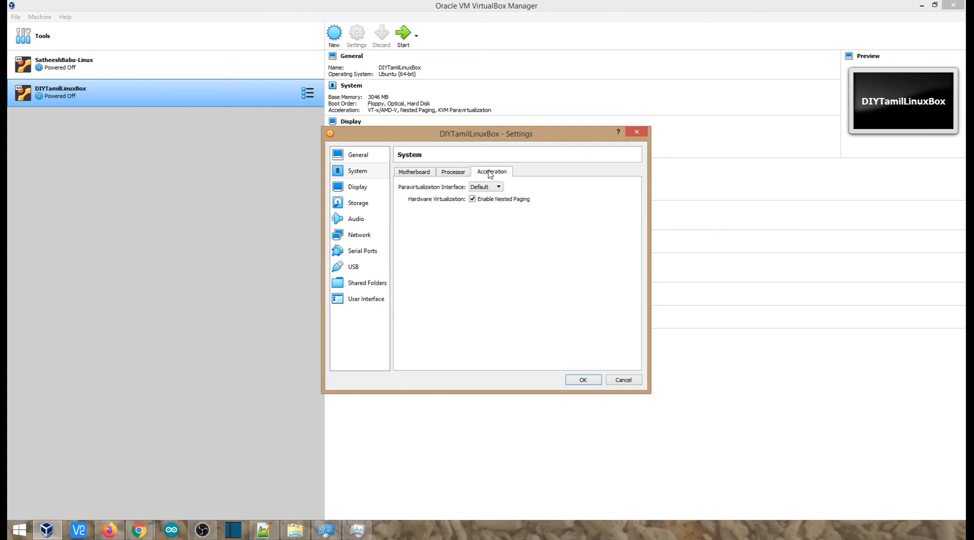
left_click(461, 173)
left_click(358, 186)
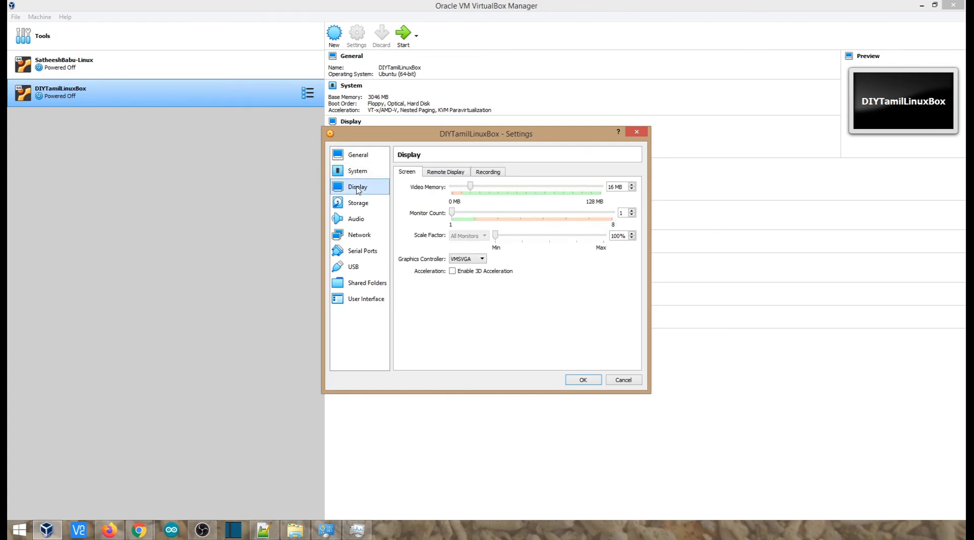
left_click(453, 173)
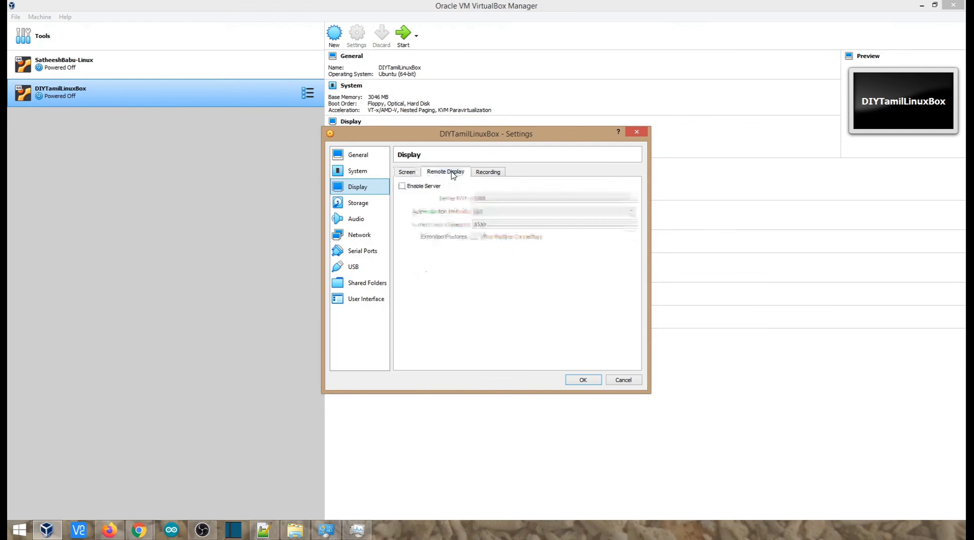
left_click(482, 173)
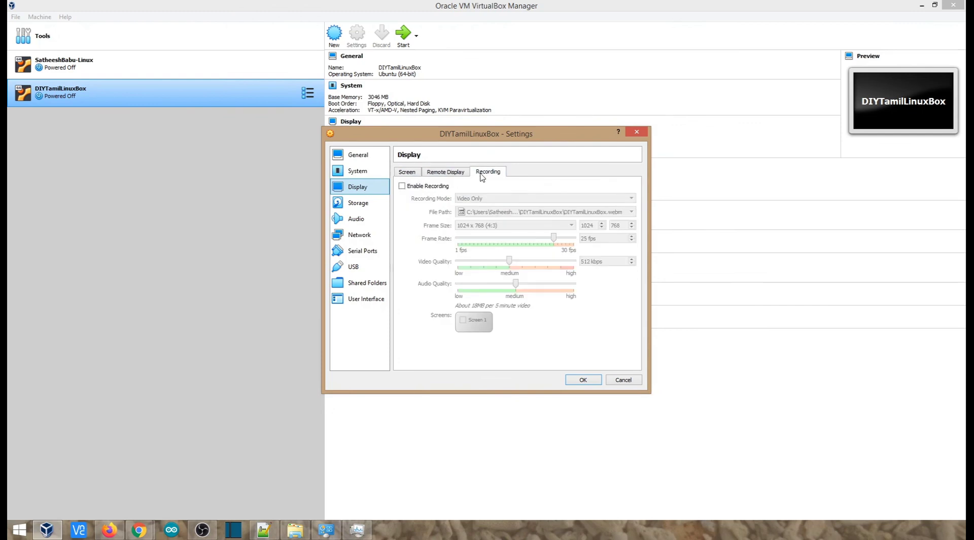
left_click(360, 207)
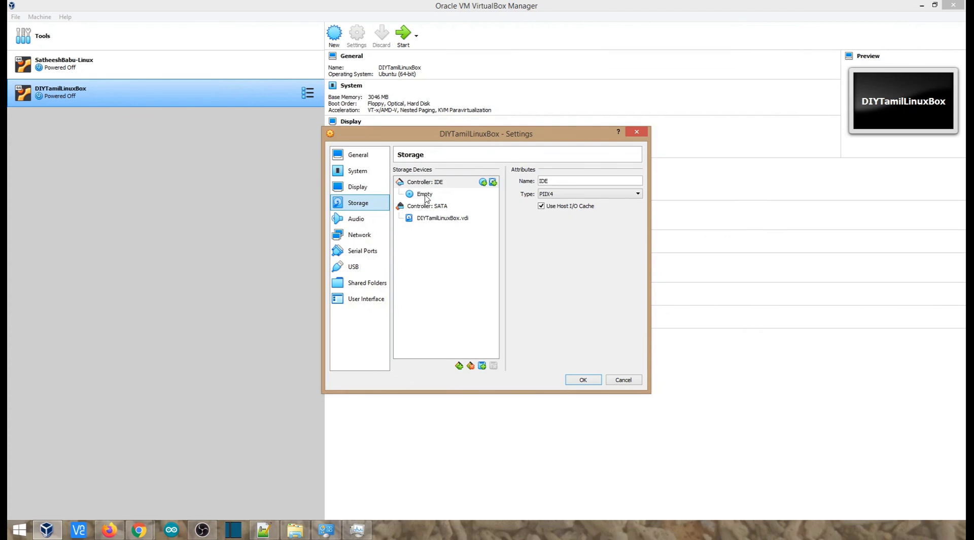
Attach ubuntu-18.04.4-desktop-amd64.iso to the VM's empty optical drive
left_click(425, 194)
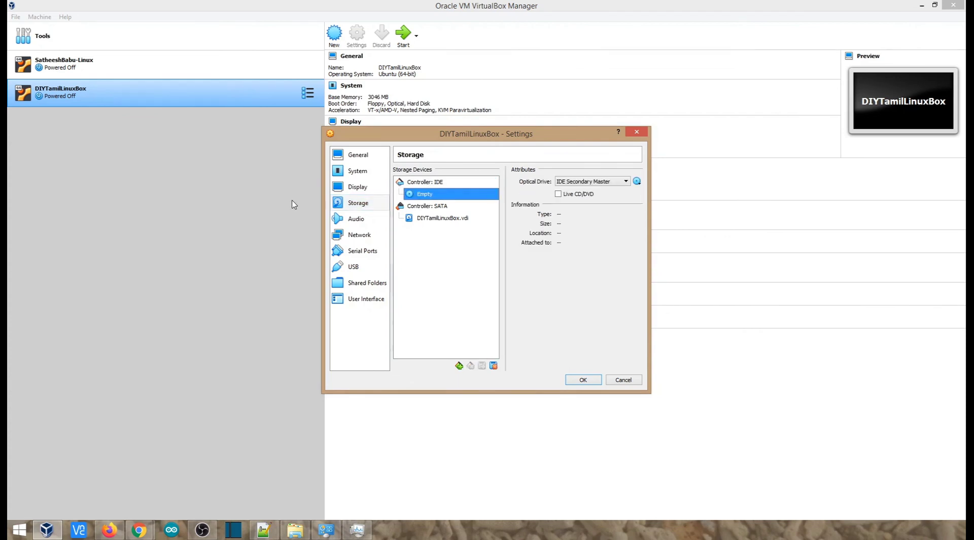
left_click(350, 173)
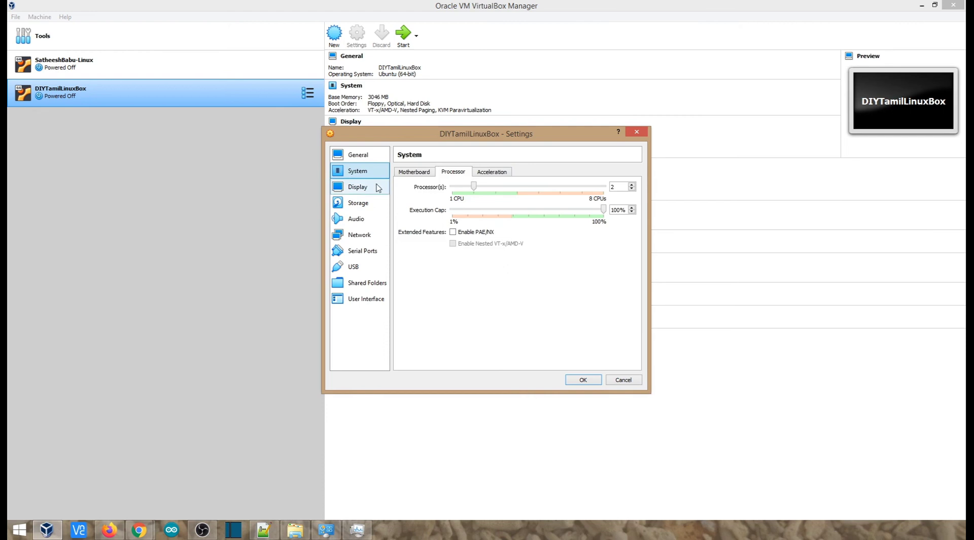
left_click(413, 172)
left_click(485, 214)
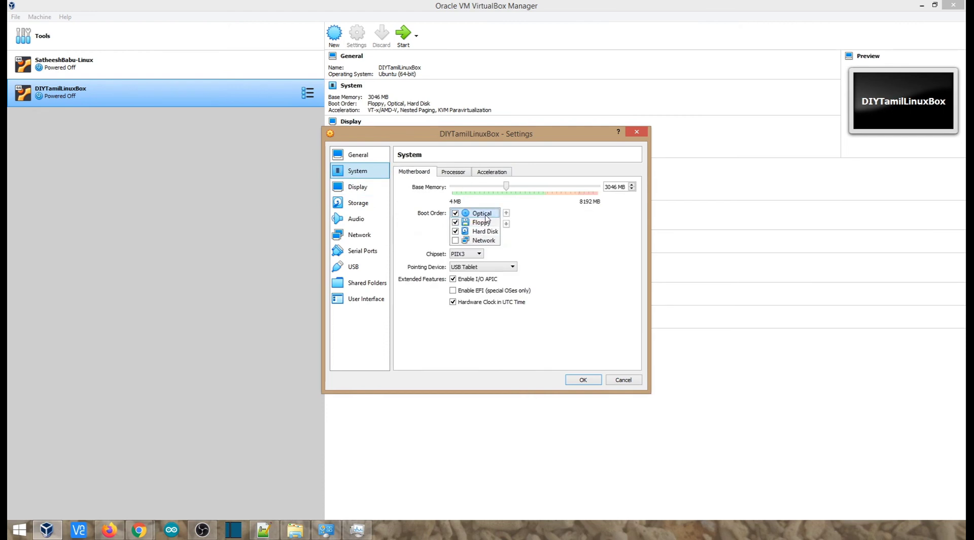
left_click(360, 203)
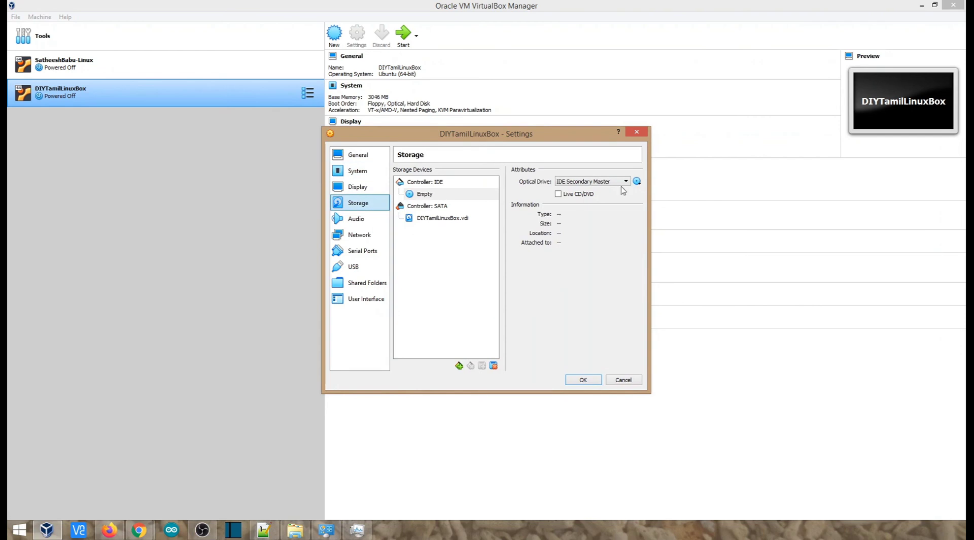
left_click(638, 183)
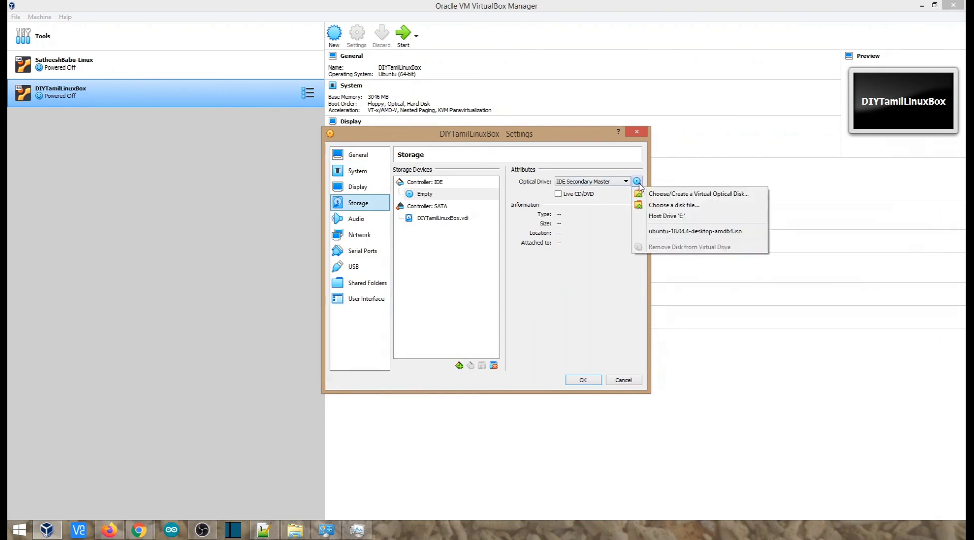
left_click(663, 206)
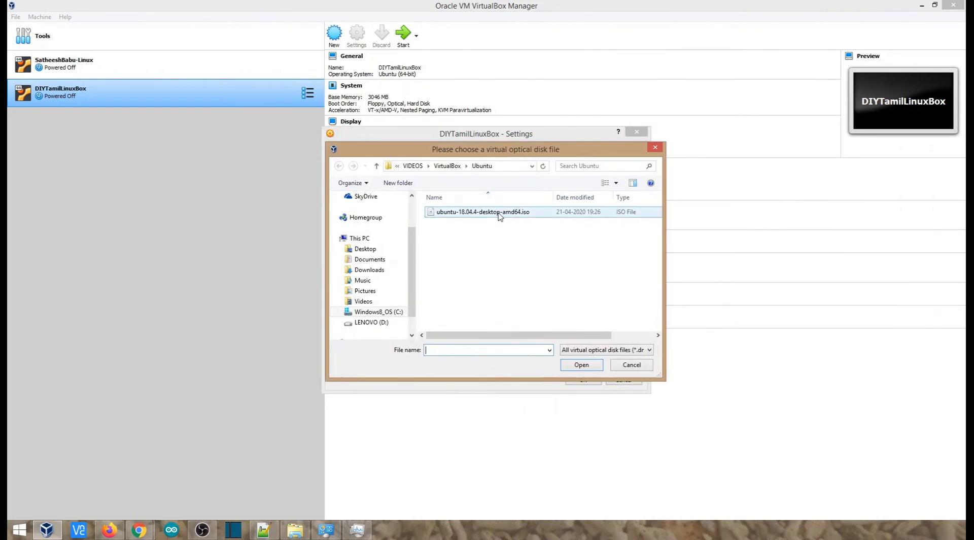
double_click(486, 215)
left_click(458, 196)
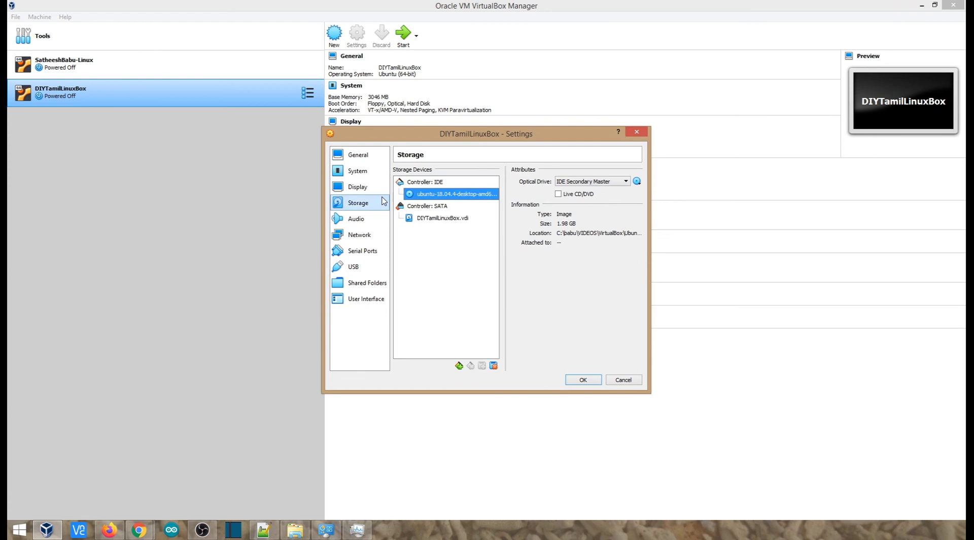
Select Optical in the boot order and save the settings with OK
left_click(354, 175)
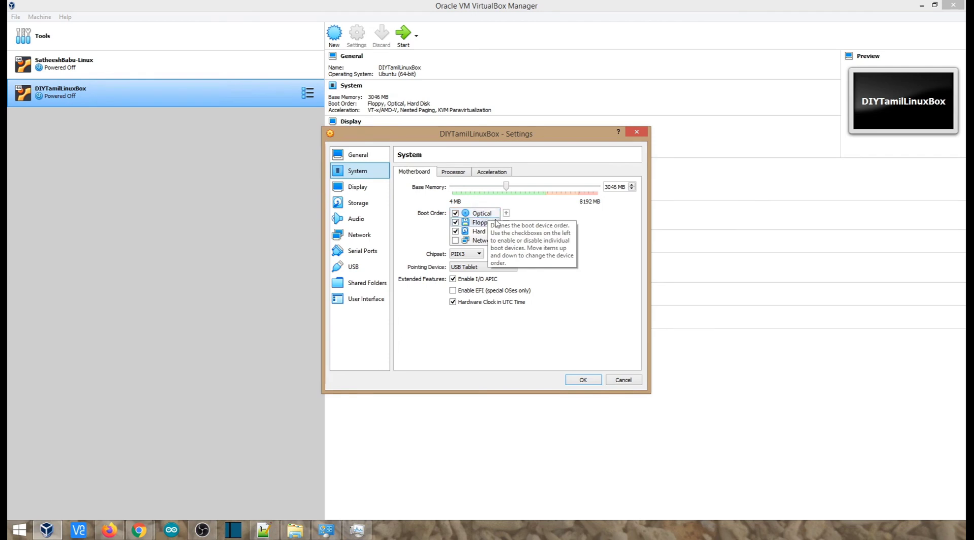
left_click(482, 214)
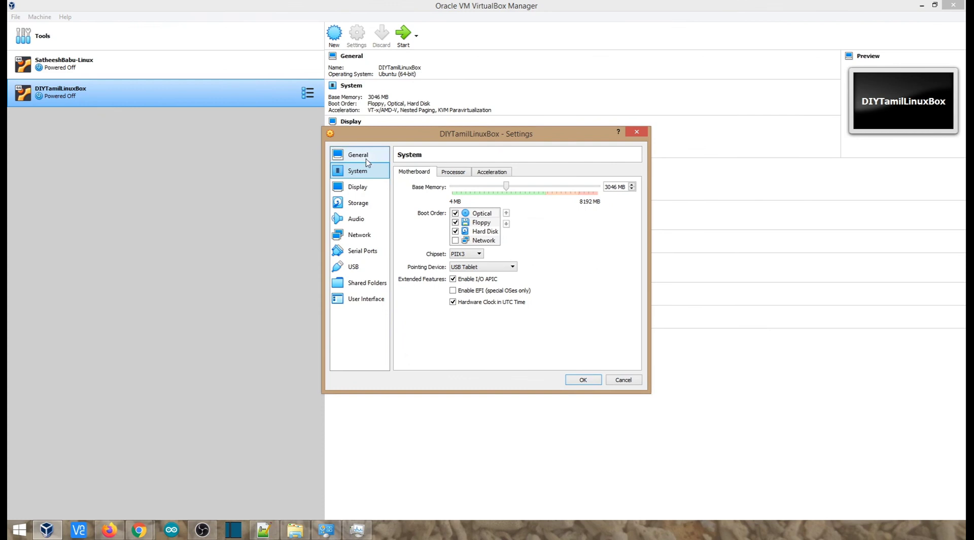
left_click(588, 381)
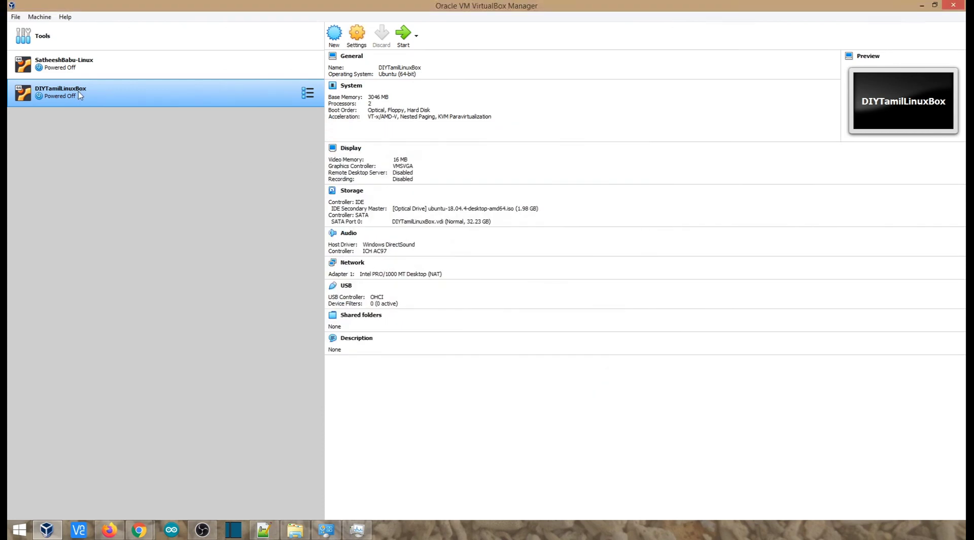
Start DIYTamilLinuxBox, then move and enlarge its window while it boots to the Ubuntu Welcome screen
left_click(402, 40)
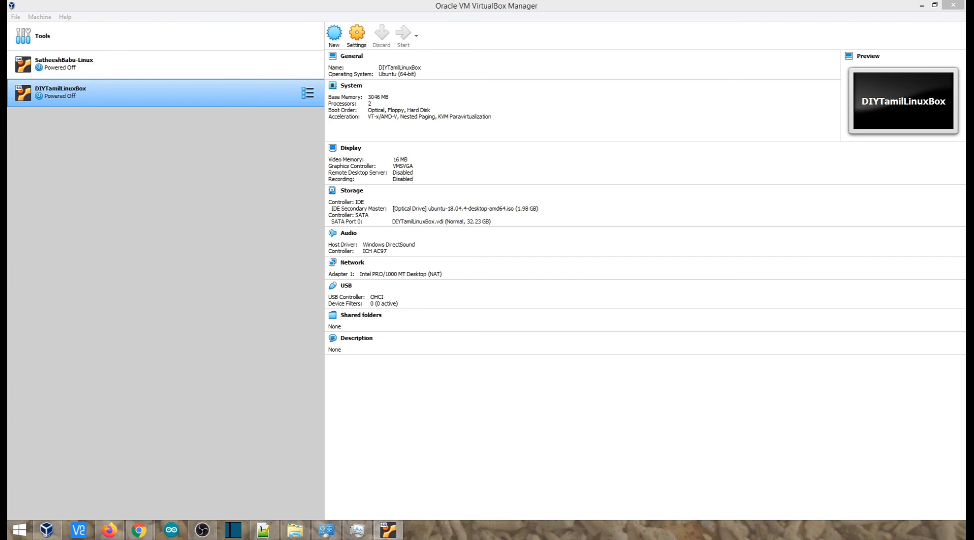
key("Return")
left_click_drag(400, 199, 311, 145)
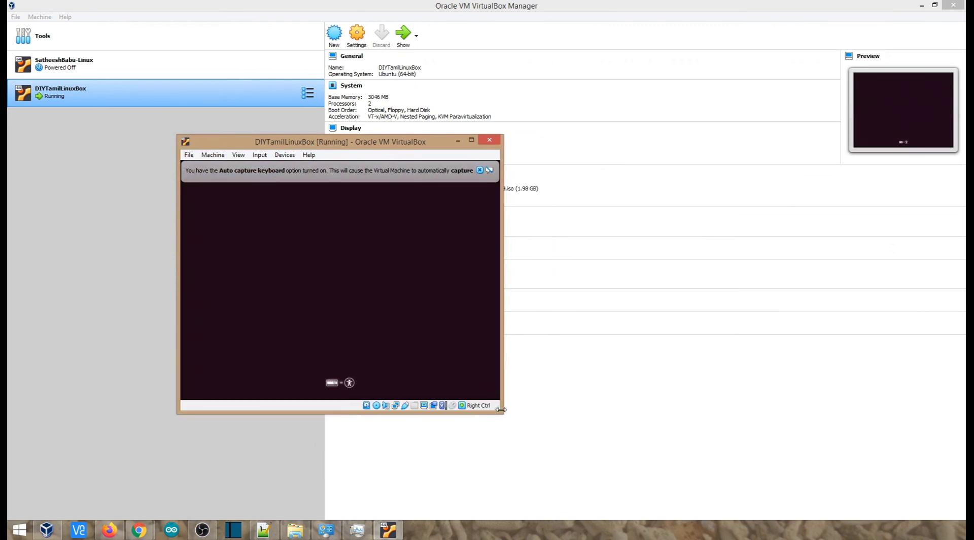
left_click_drag(502, 413, 639, 431)
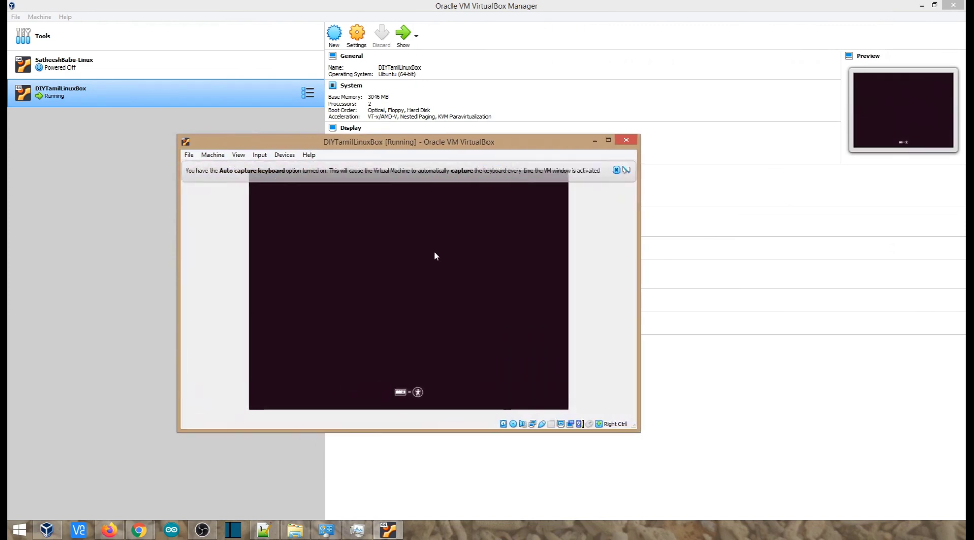
left_click_drag(411, 147, 393, 117)
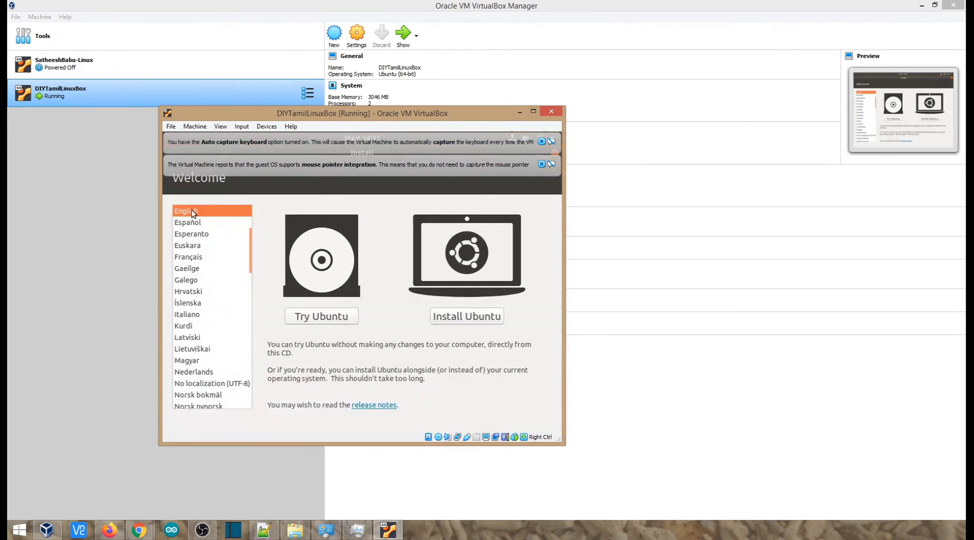
Dismiss the mouse-integration and keyboard-capture notices, choose Install Ubuntu, and accept English (US) layout
left_click(541, 164)
left_click(541, 141)
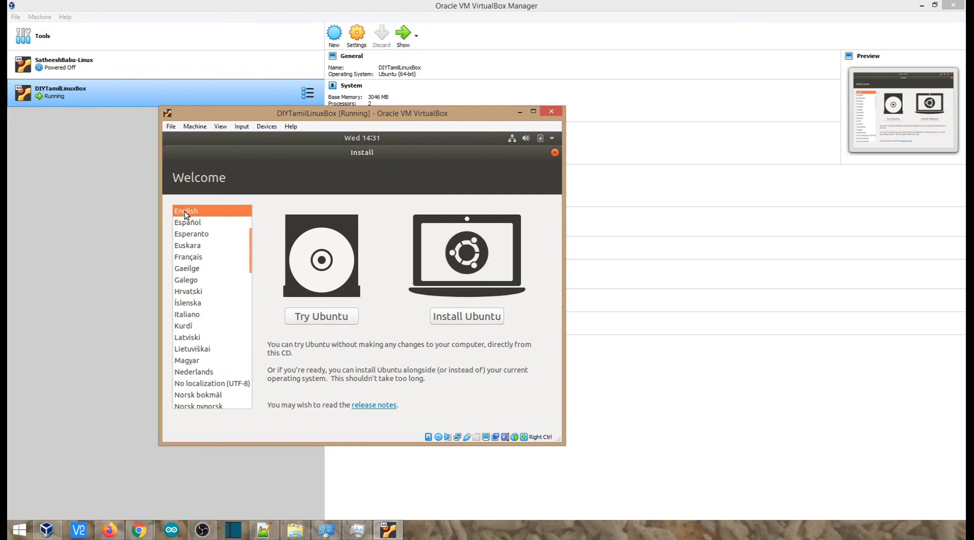
left_click(469, 316)
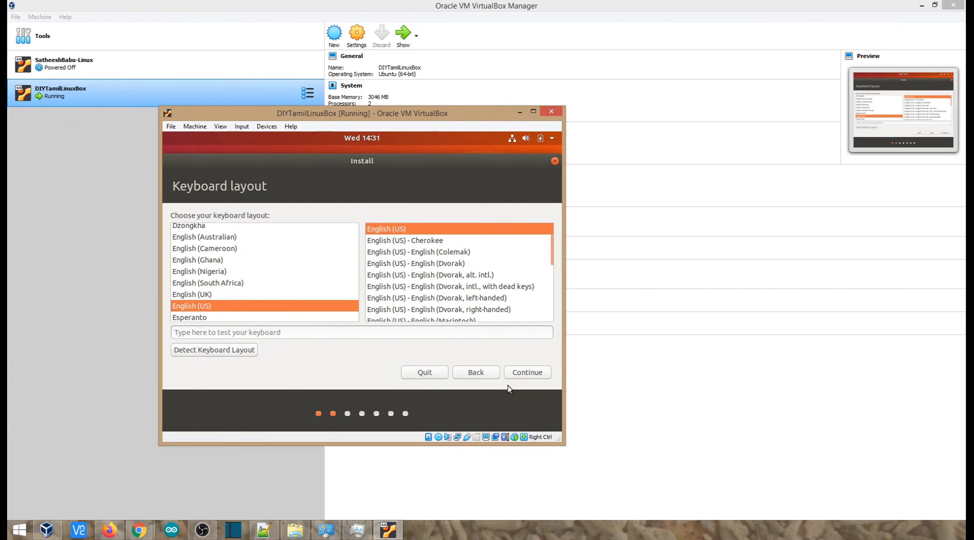
left_click(529, 373)
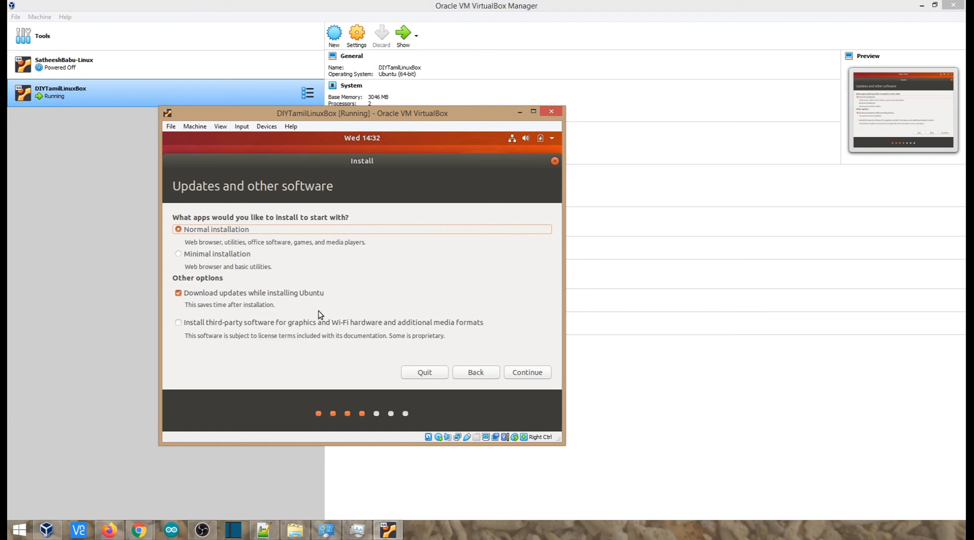
Choose Normal installation with third-party software, then install with Erase disk and install Ubuntu
left_click(178, 323)
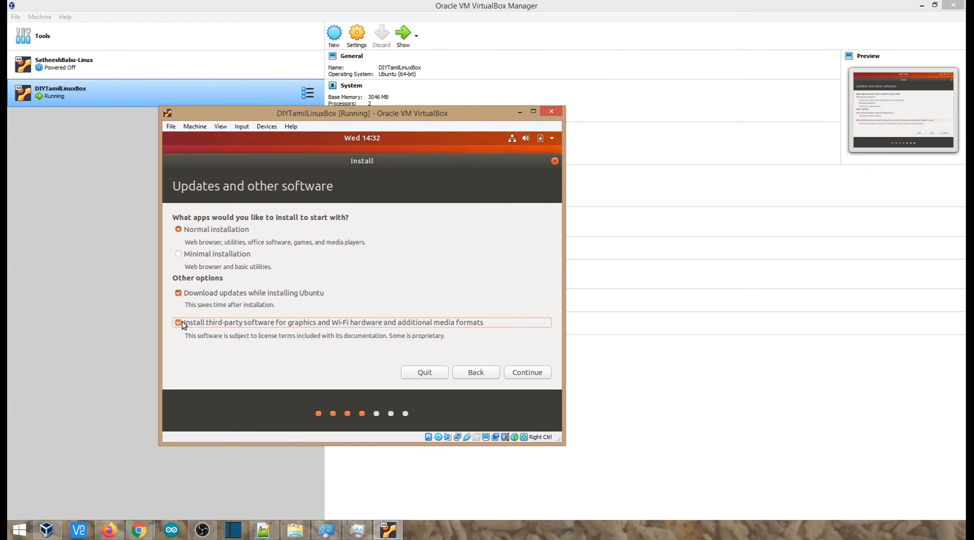
left_click(535, 371)
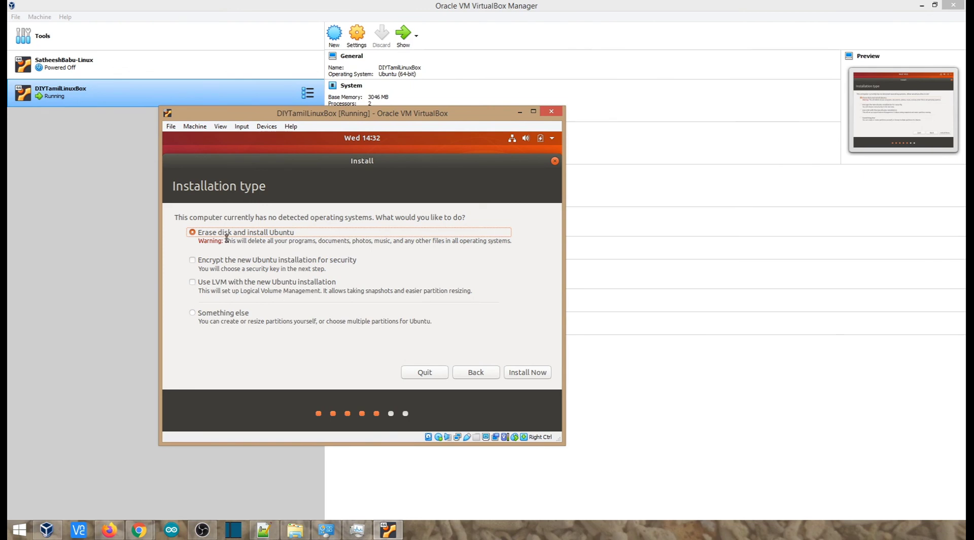
left_click(536, 377)
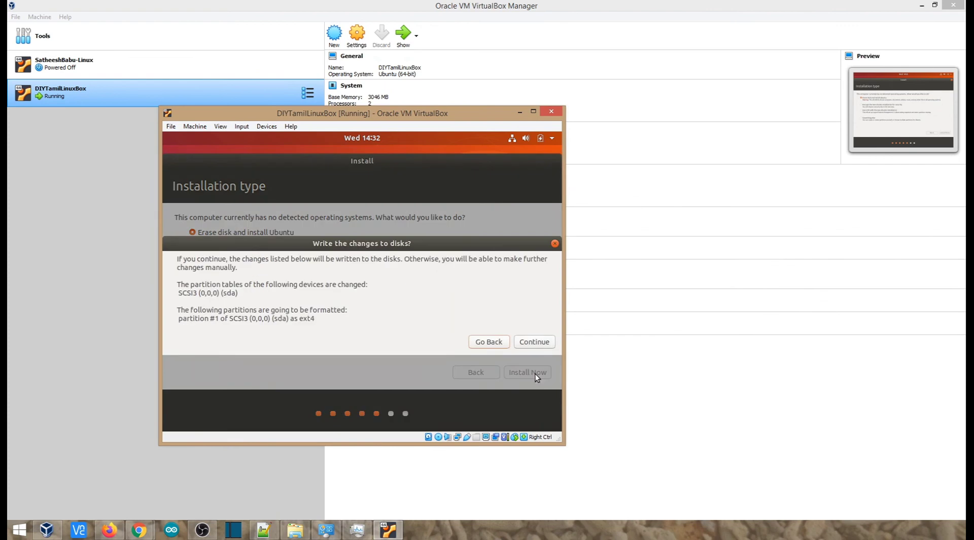
Confirm writing the partition changes that format sda as ext4
left_click(534, 343)
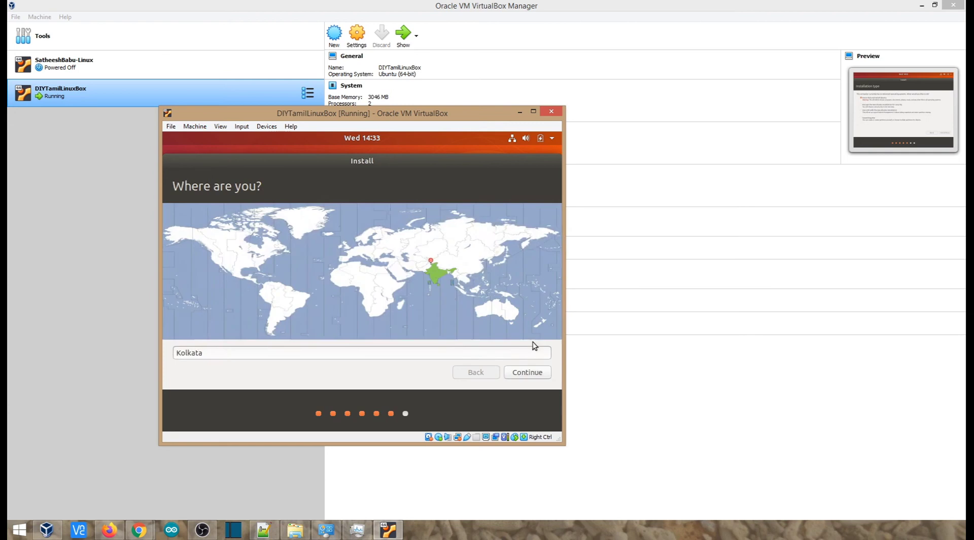
Replace Kolkata with Chennai as the installation location
left_click_drag(208, 351, 175, 352)
type("Chenna")
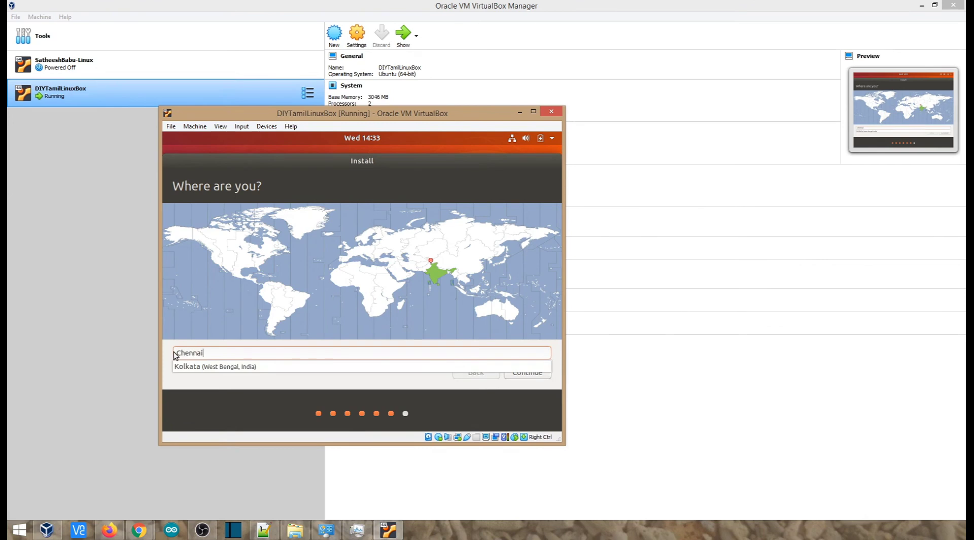
type("i")
left_click(223, 366)
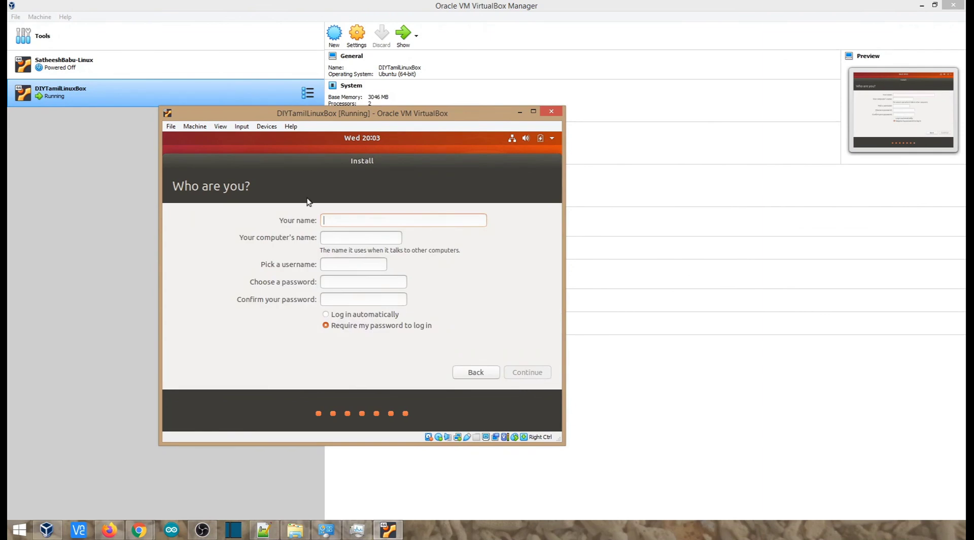
Enter your full name and change the computer name's suffix to '-LinuxBox'
type("D")
key("BackSpace")
type("SatheeshBabu")
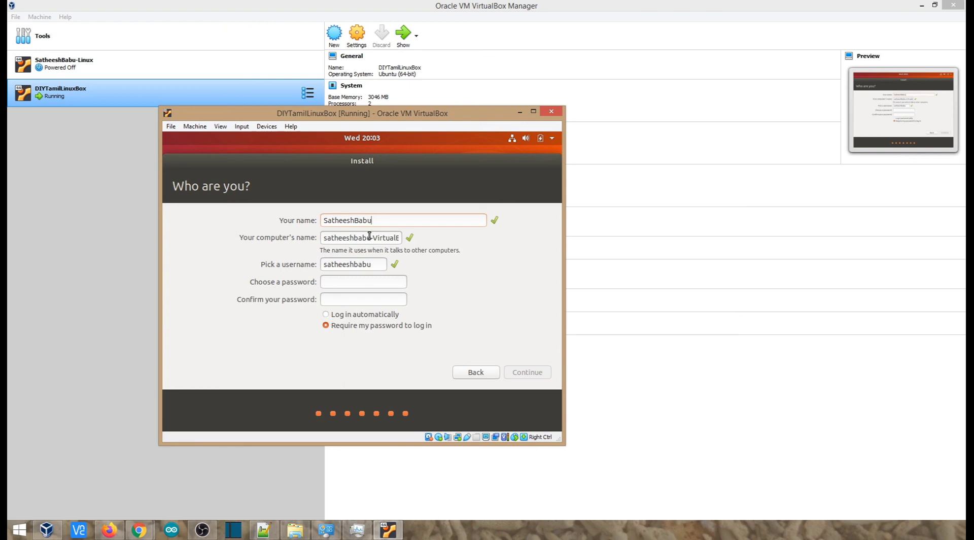
double_click(385, 238)
key("BackSpace")
key("BackSpace")
type("-LinuxBox")
Enter and confirm the account password, then start the installation
left_click(346, 264)
left_click(337, 283)
type("****")
key("Tab")
type("****")
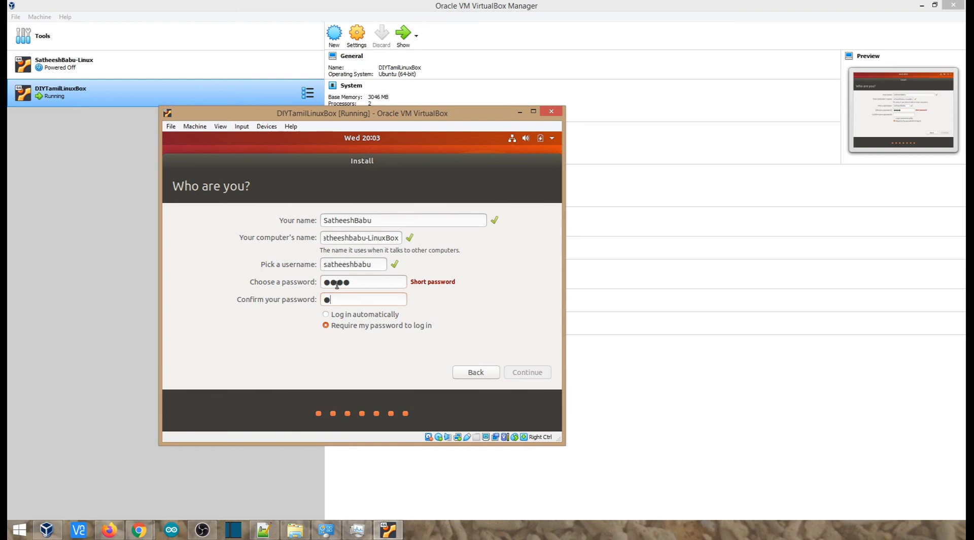
left_click(549, 372)
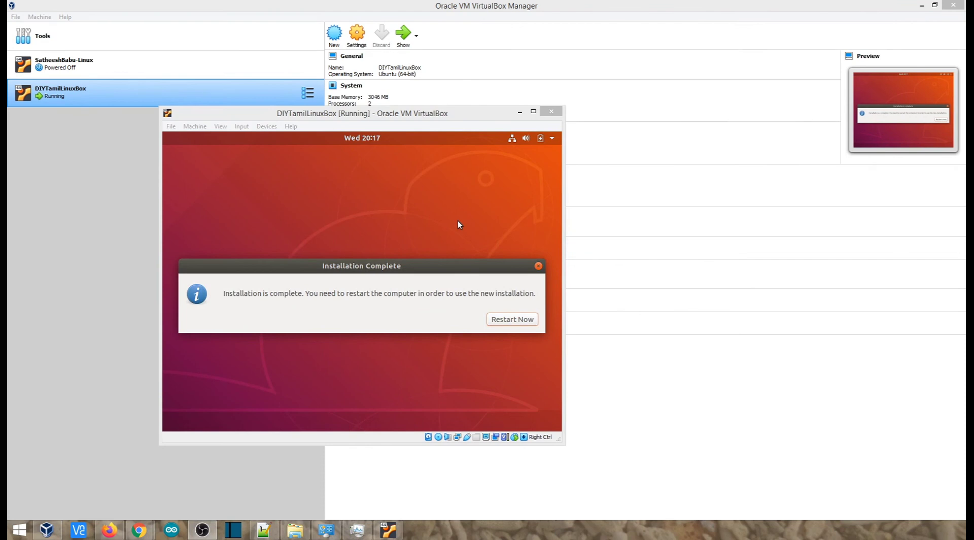
Restart the VM into the newly installed Ubuntu and return to the VirtualBox Manager
left_click(510, 319)
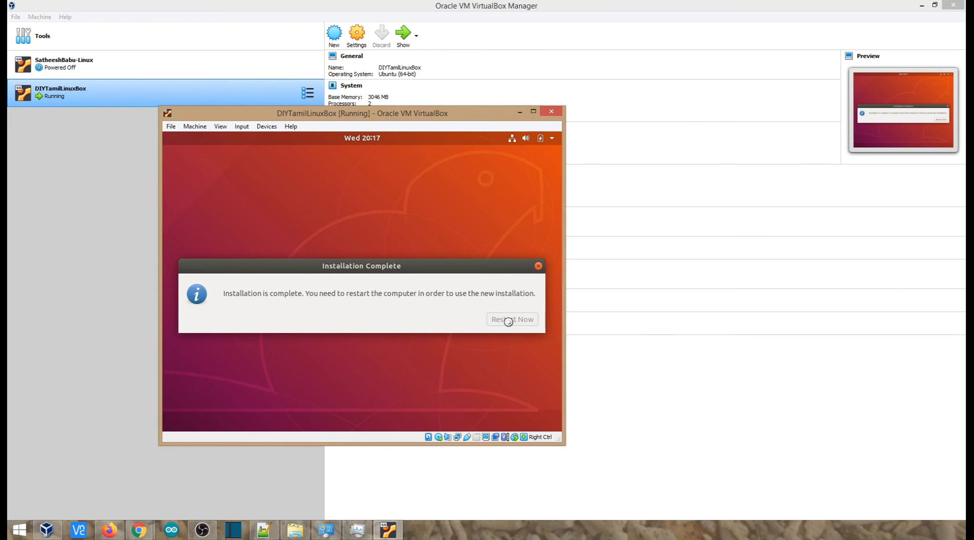
left_click(89, 198)
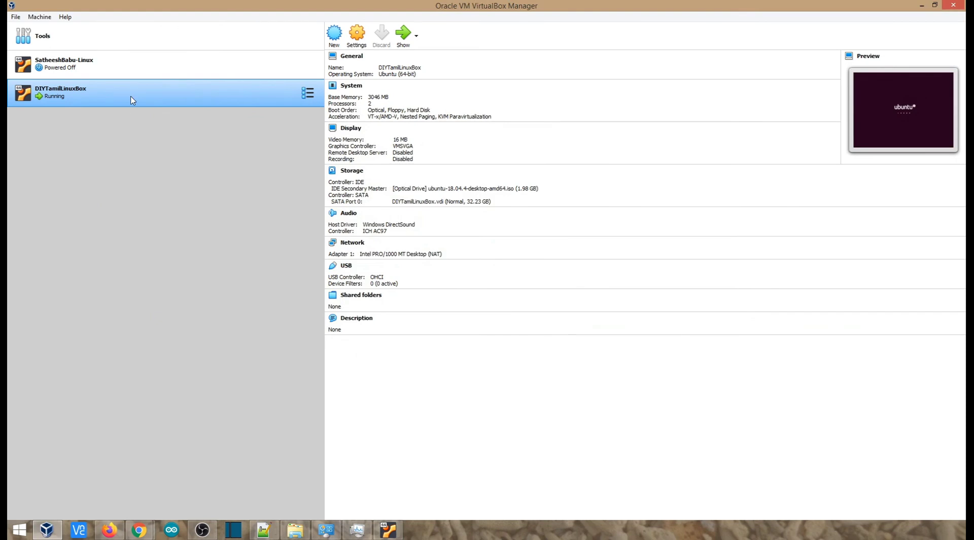
Power off DIYTamilLinuxBox through Close > Power Off and confirm it
right_click(74, 93)
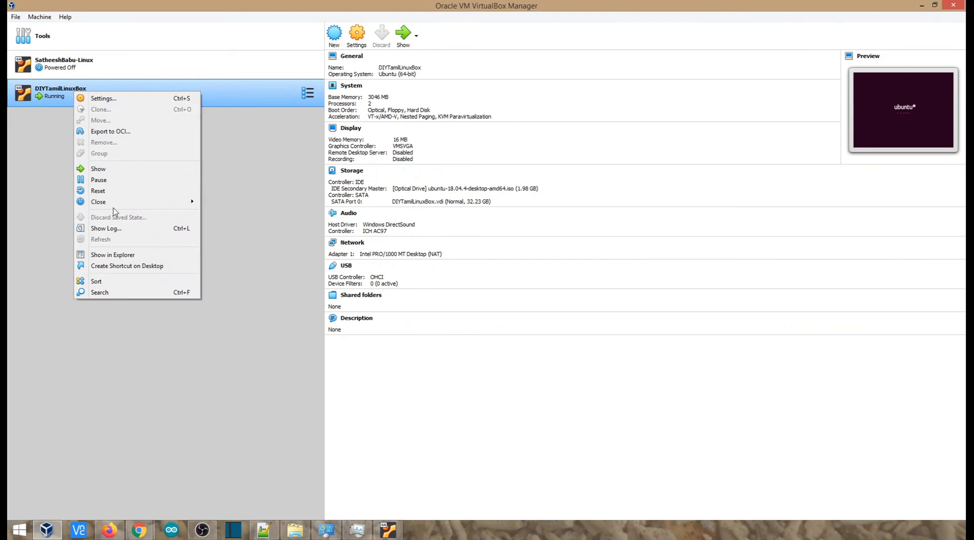
mouse_move(116, 203)
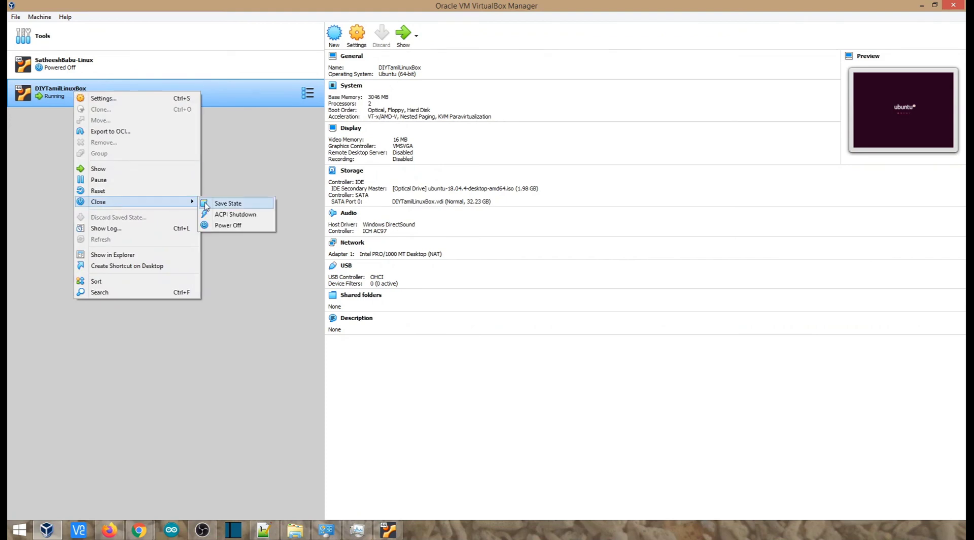
left_click(229, 224)
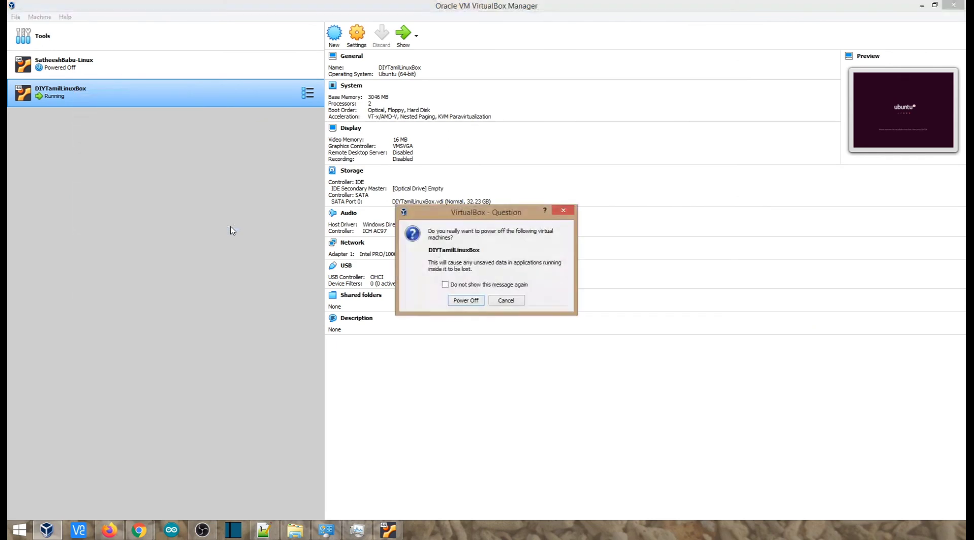
left_click(472, 302)
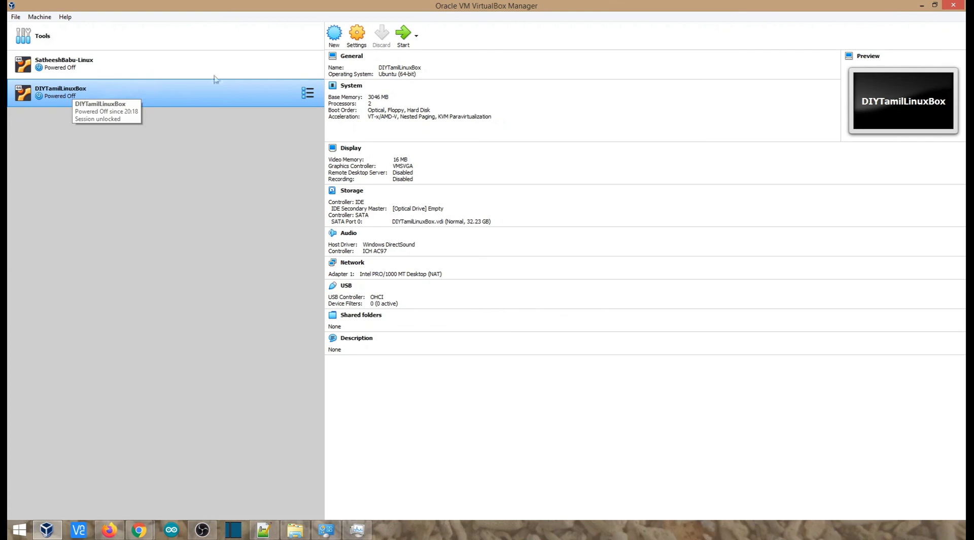
left_click(357, 35)
In System > Motherboard, reorder boot devices to Hard Disk, Optical, Floppy and save
left_click(361, 175)
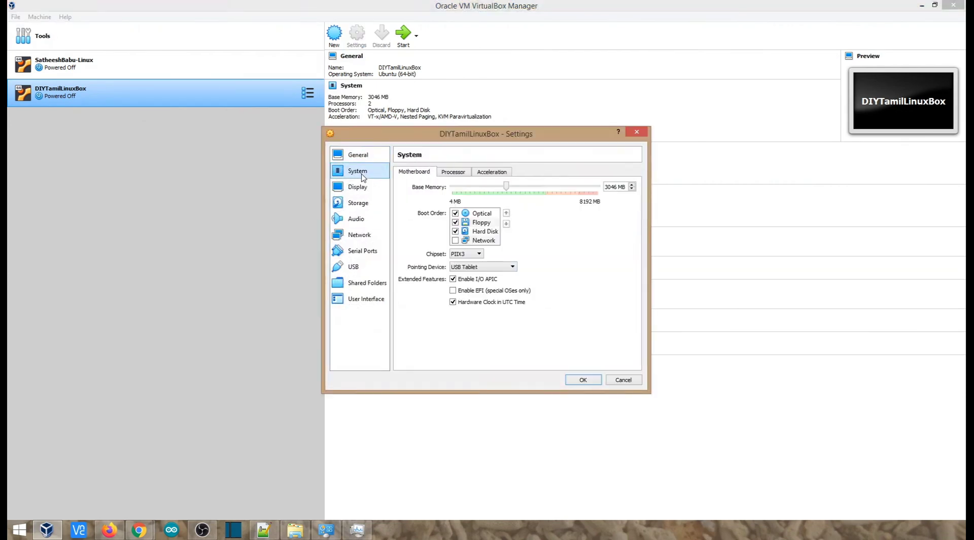
left_click(478, 216)
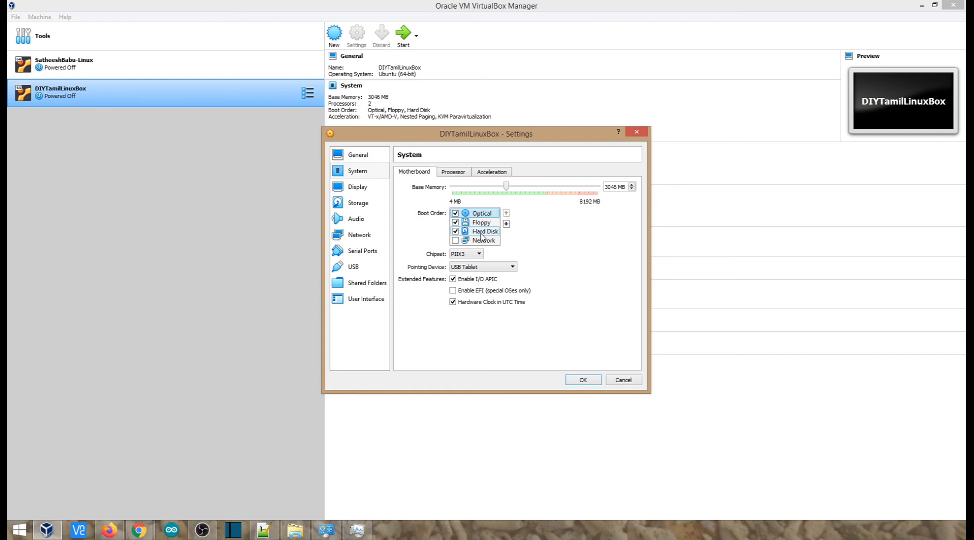
left_click(481, 233)
left_click(505, 213)
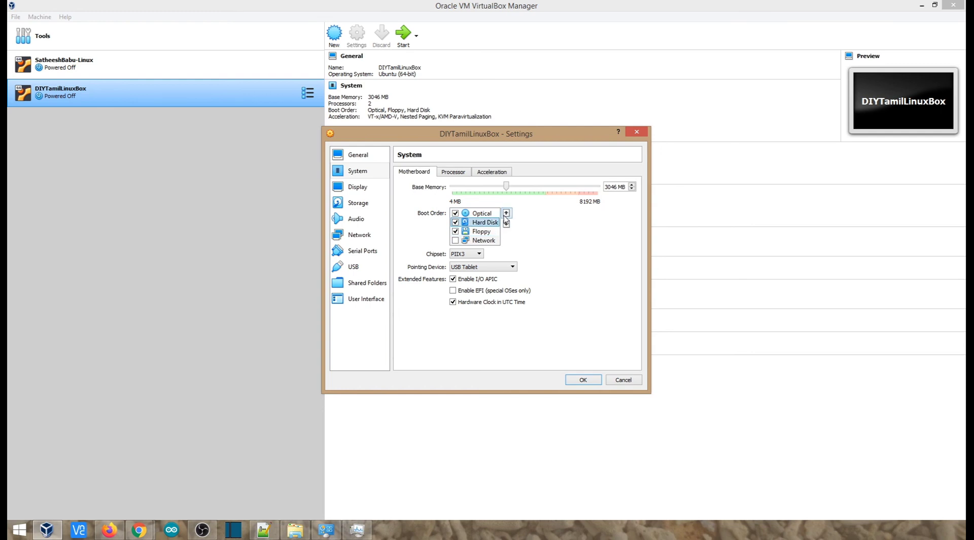
left_click(505, 213)
left_click(582, 380)
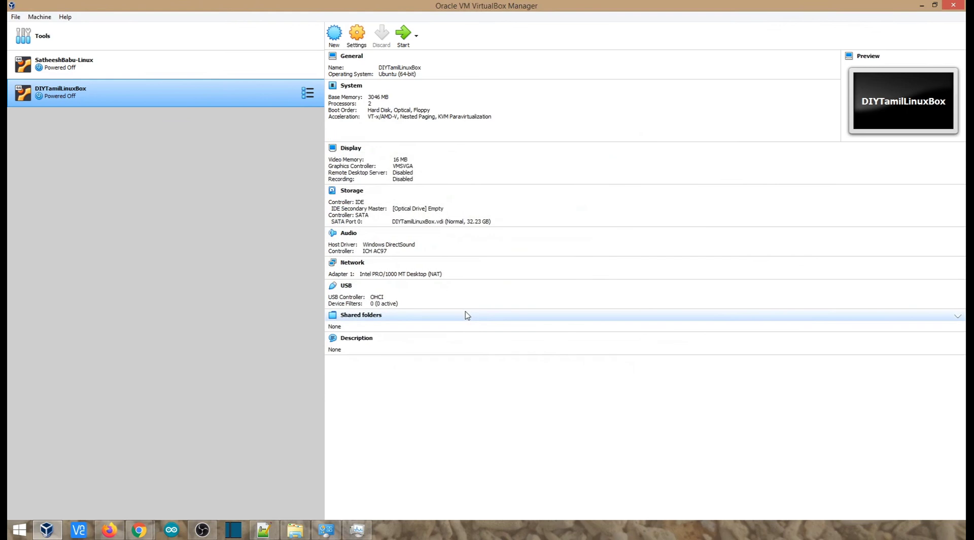
Start DIYTamilLinuxBox and dismiss the mouse-integration and keyboard-capture notices
left_click(401, 37)
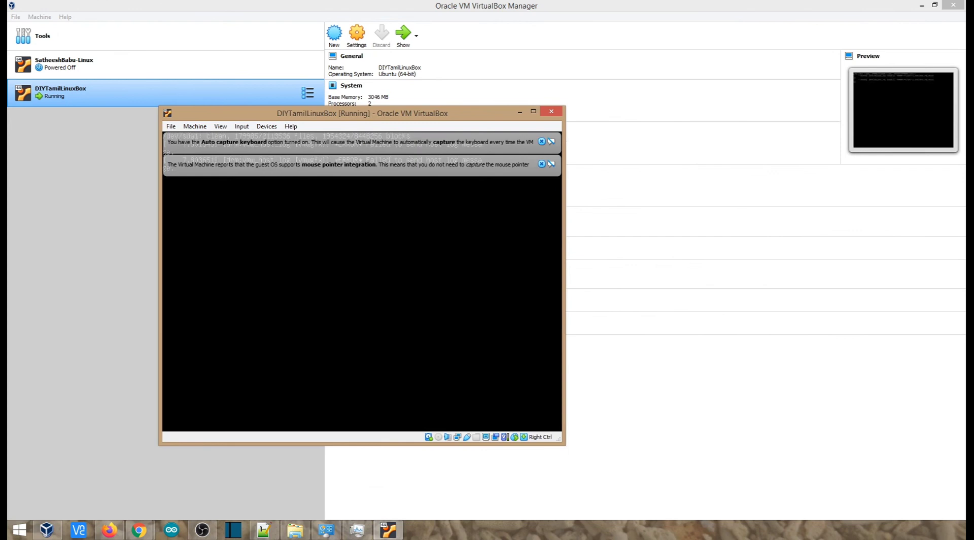
left_click(542, 164)
left_click(541, 142)
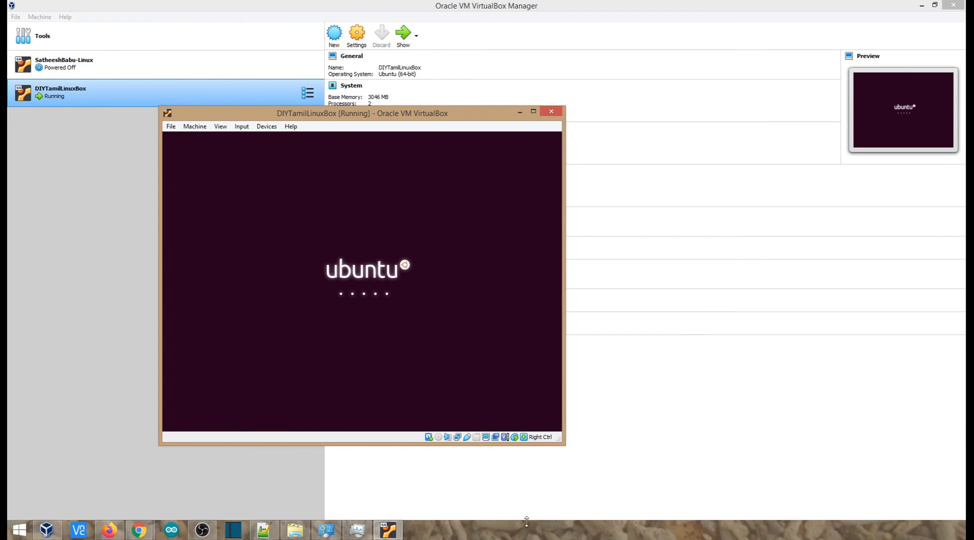
Check host CPU usage in Task Manager, then minimise it
left_click(354, 536)
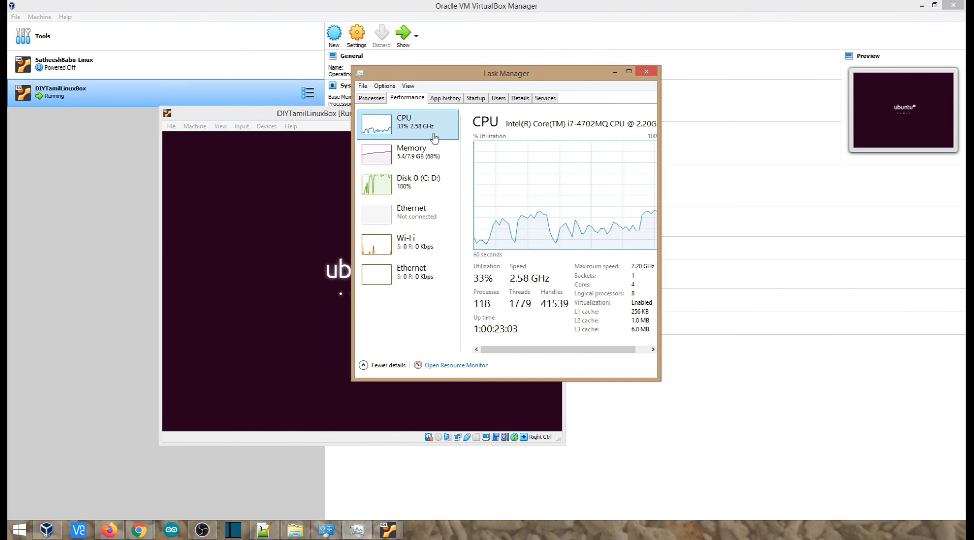
double_click(642, 310)
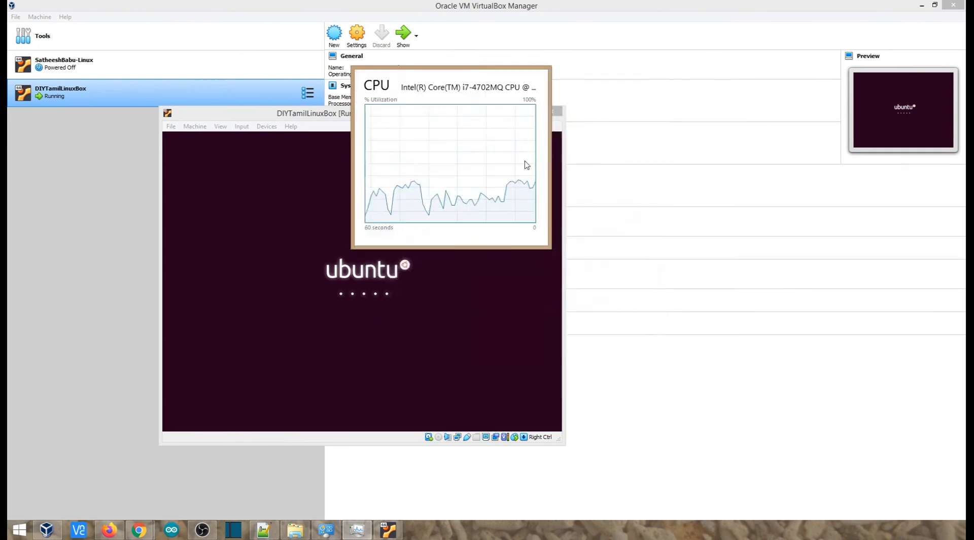
double_click(486, 88)
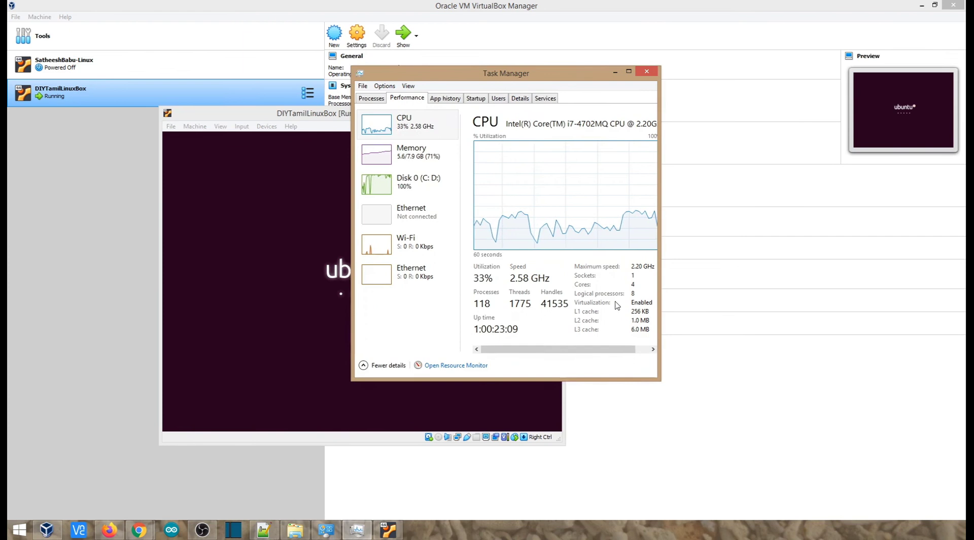
left_click(614, 72)
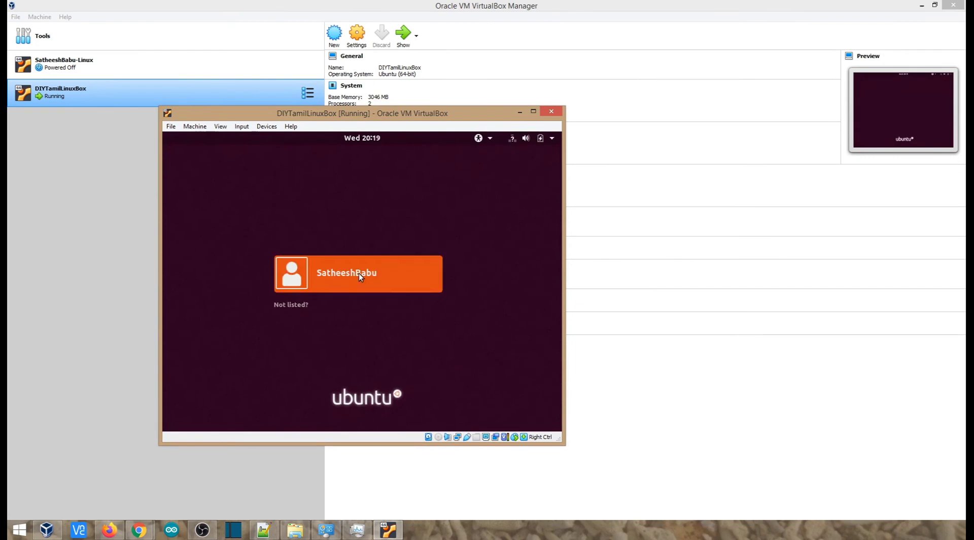
Sign in to Ubuntu with the account password and maximise the VM window
left_click(354, 276)
type("1234")
key("Return")
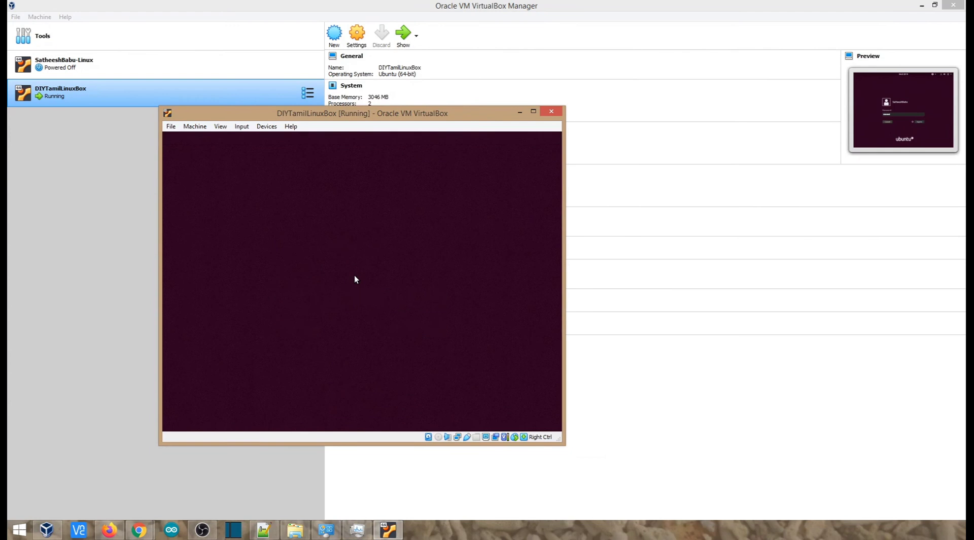
left_click(533, 111)
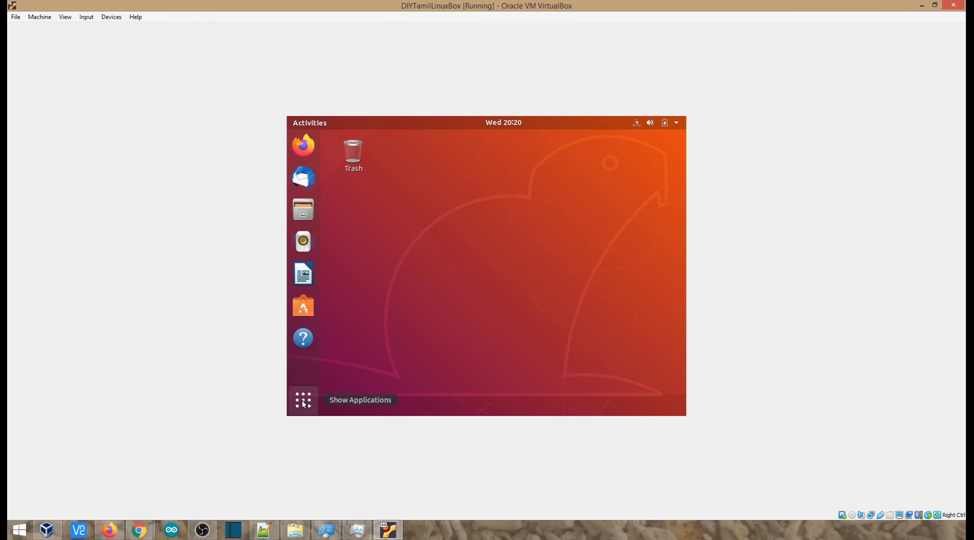
Open the guest's application grid and focus its search field
key("super+a")
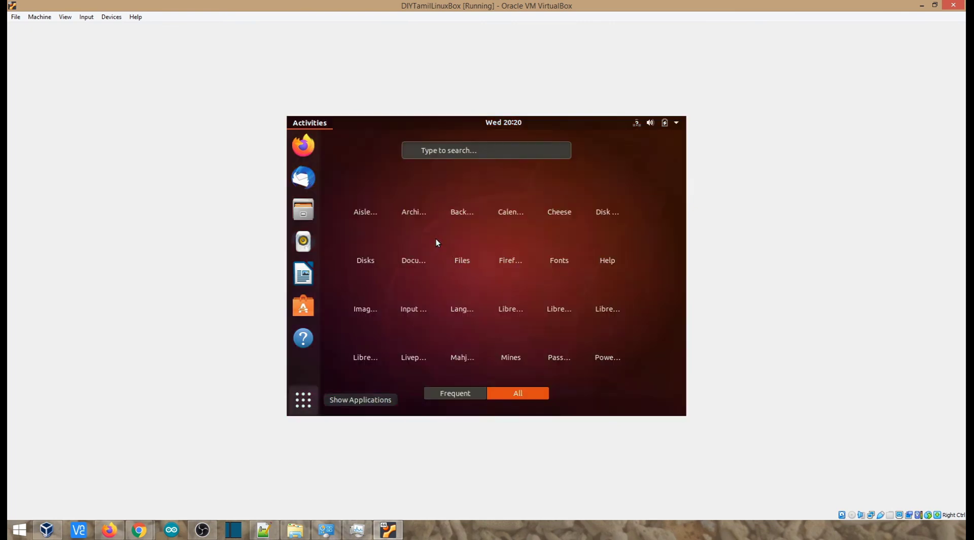
left_click(308, 126)
left_click(305, 406)
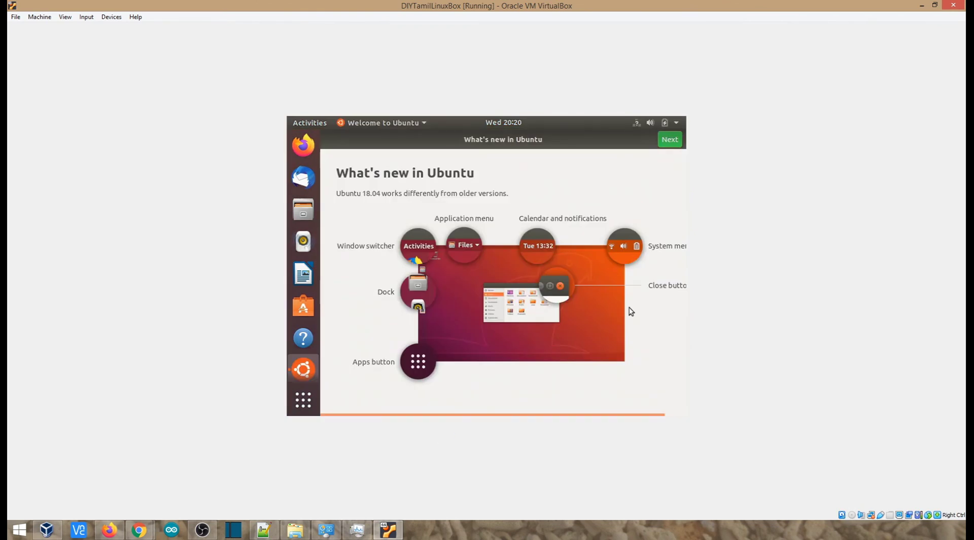
left_click(302, 400)
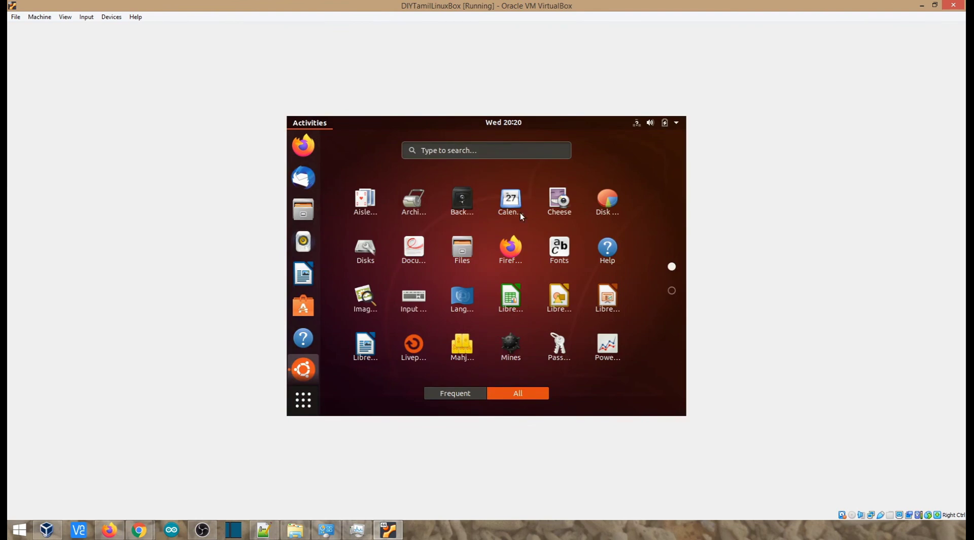
left_click(447, 152)
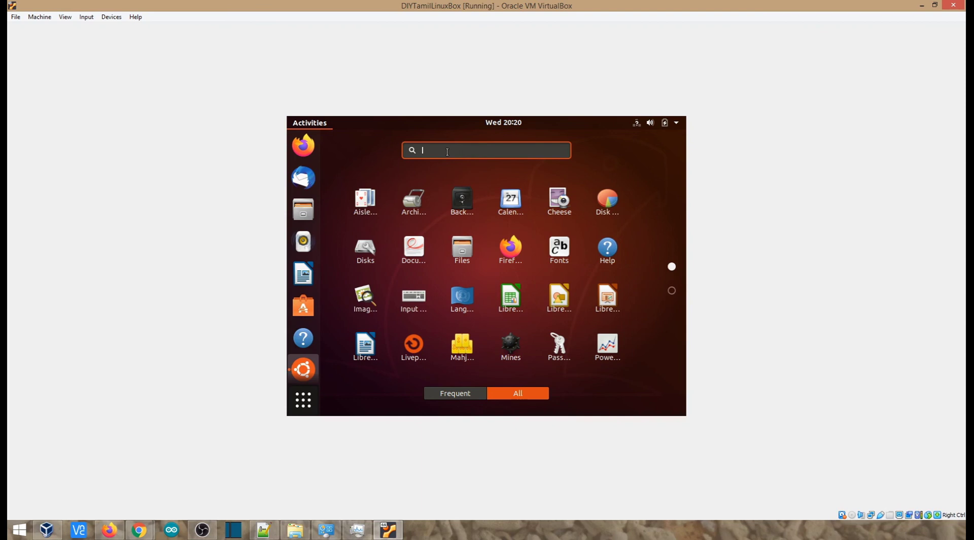
Search 'display' to open Ubuntu's Displays settings and view the resolution list, leaving 800 × 600 unchanged
type("display")
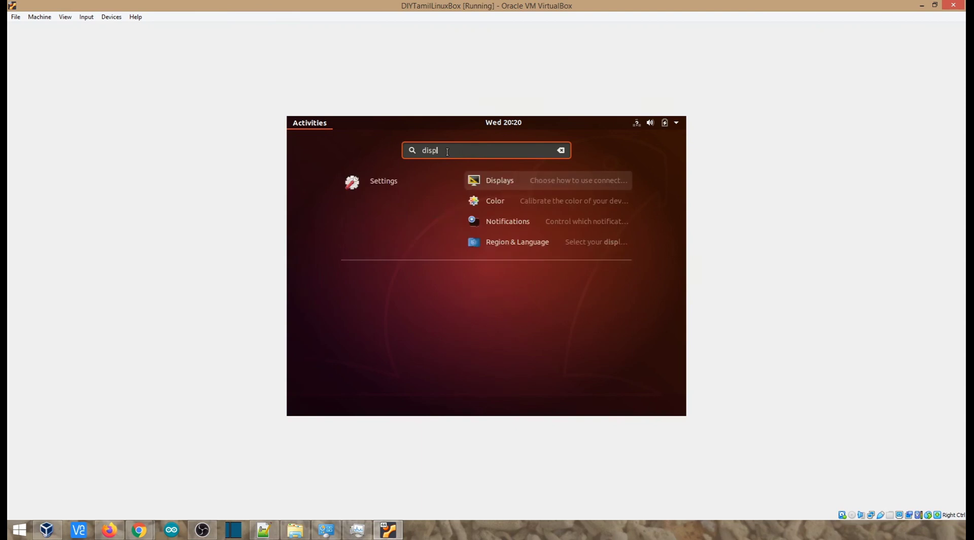
key("Return")
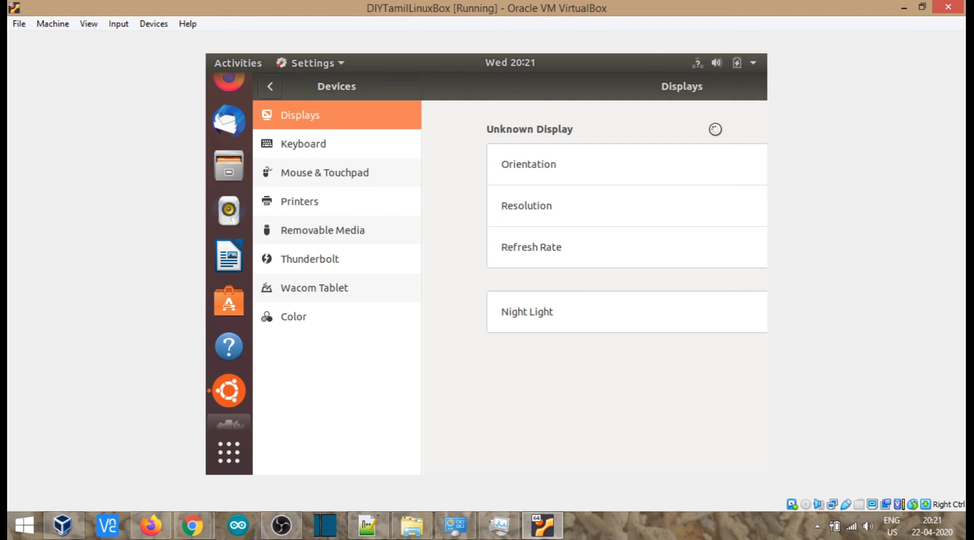
left_click_drag(546, 115, 351, 104)
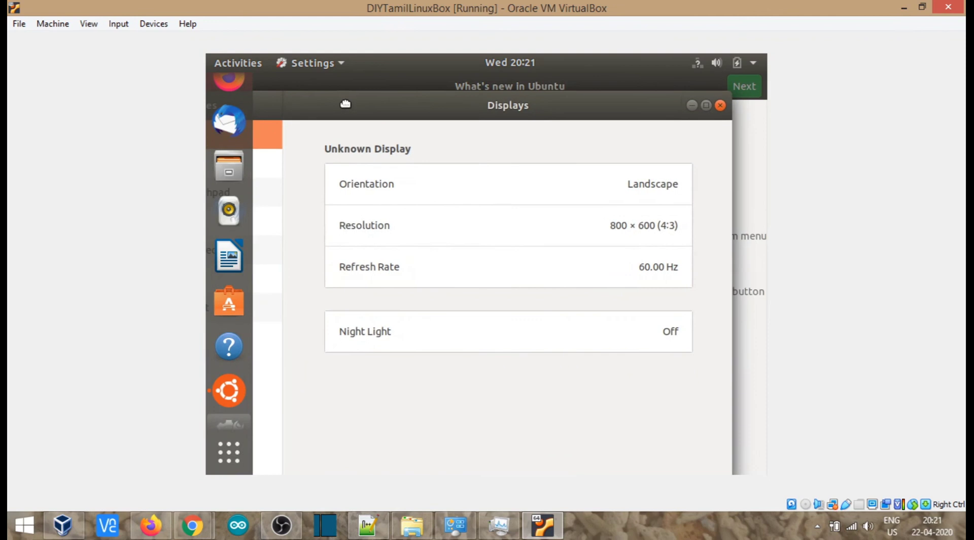
left_click(636, 224)
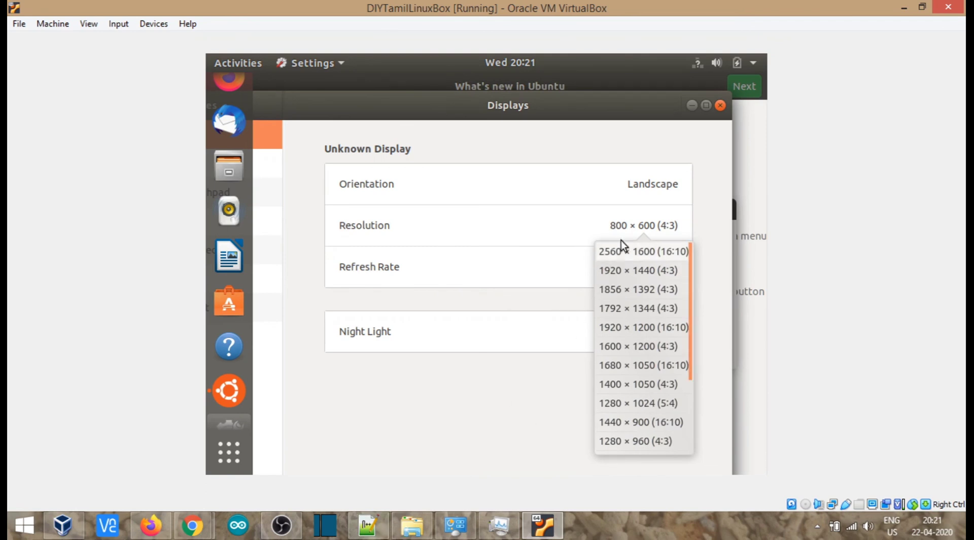
left_click(503, 404)
Show the maximized Notepad++ on the new 12 notes and select the first guest-additions install command
left_click(368, 524)
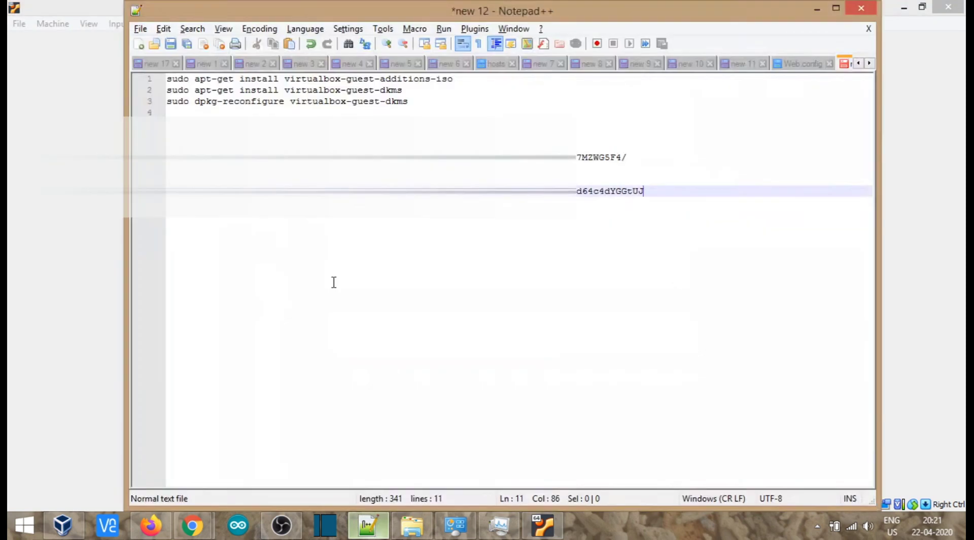
left_click(836, 11)
left_click(682, 57)
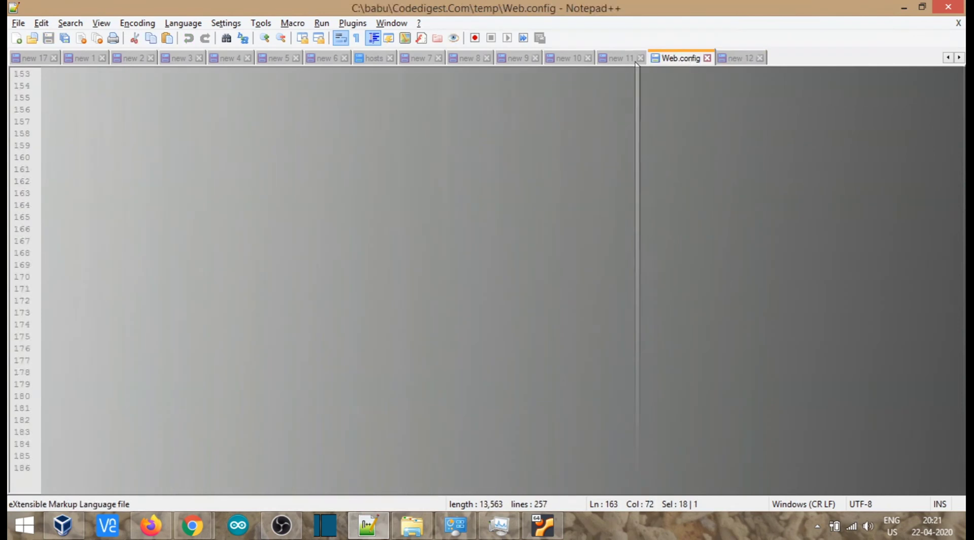
left_click(617, 58)
left_click(738, 57)
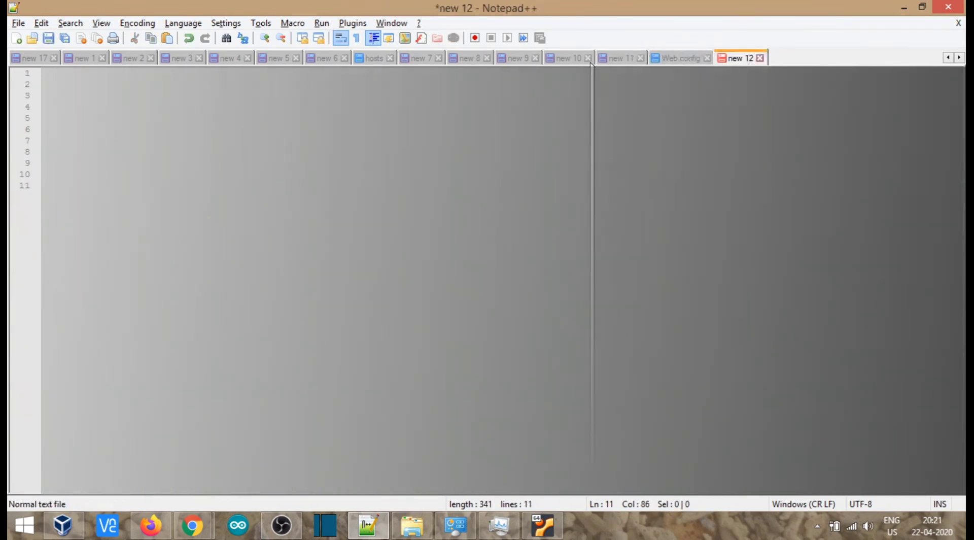
left_click(616, 58)
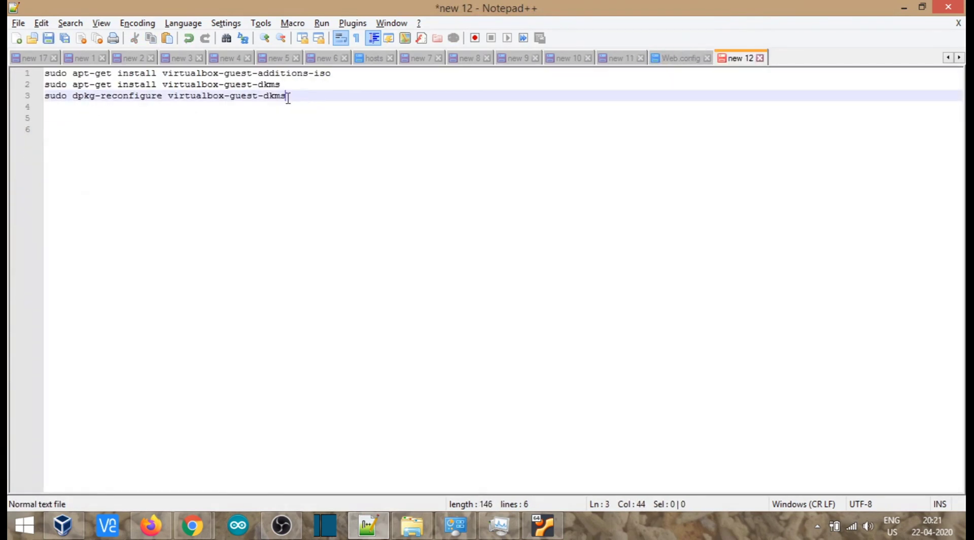
left_click(211, 156)
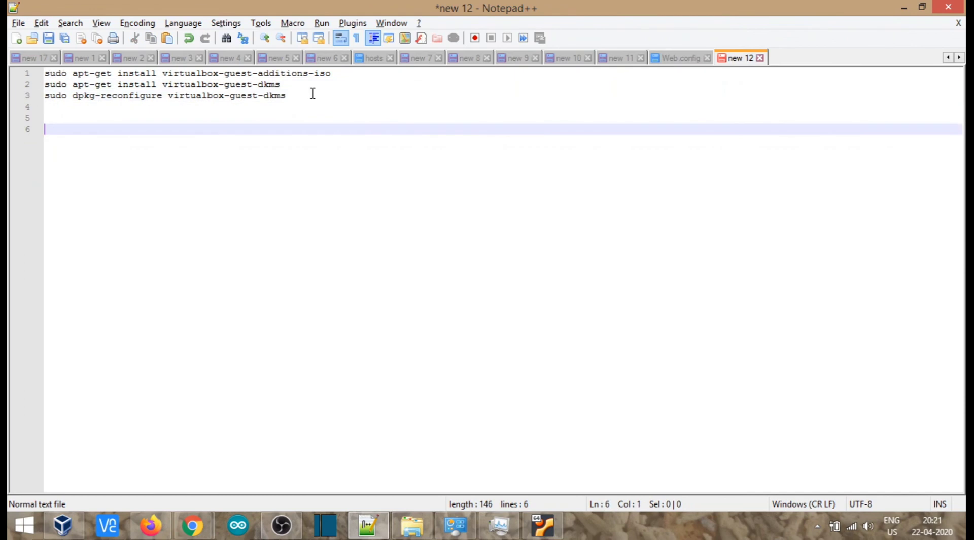
left_click_drag(332, 74, 39, 84)
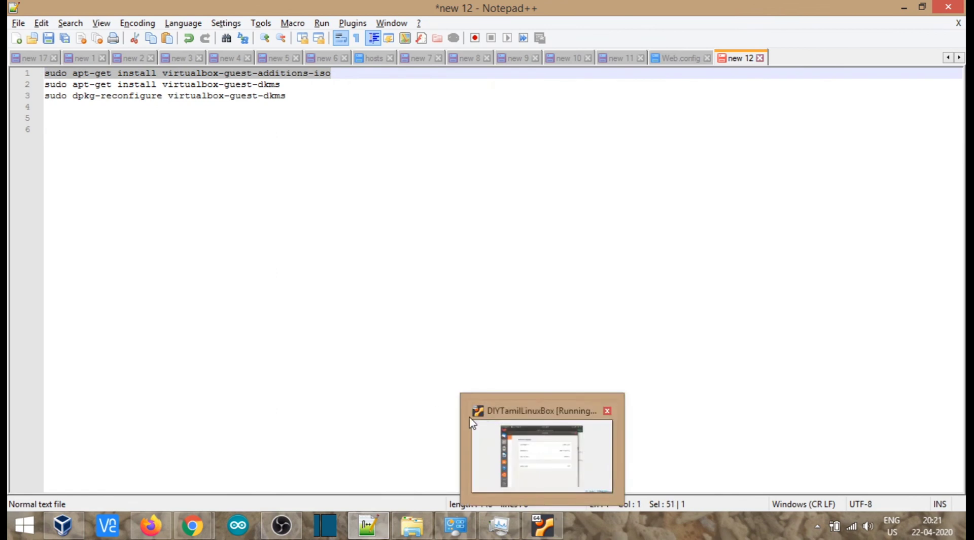
Return to the Ubuntu VM and launch Terminal by searching 'termin' in the application grid
left_click(517, 467)
left_click(234, 461)
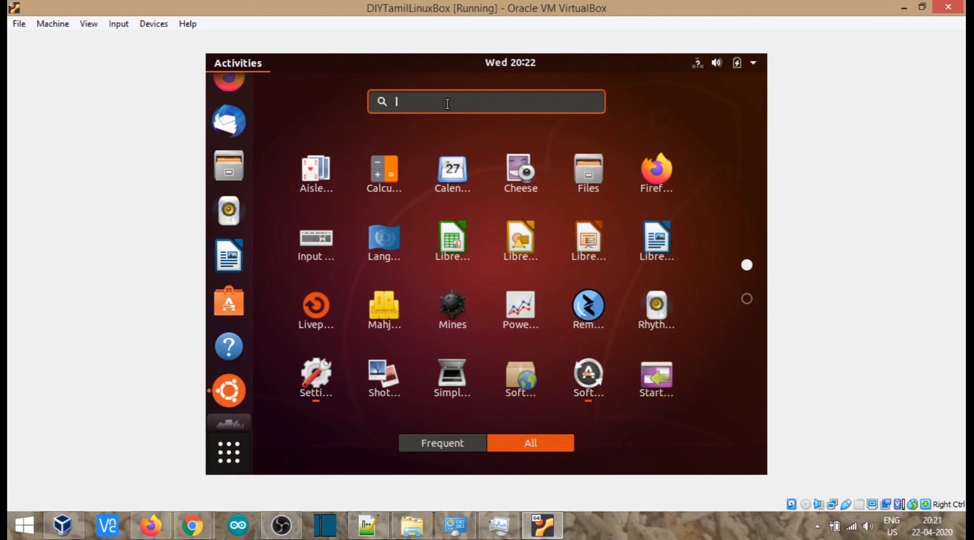
type("termin")
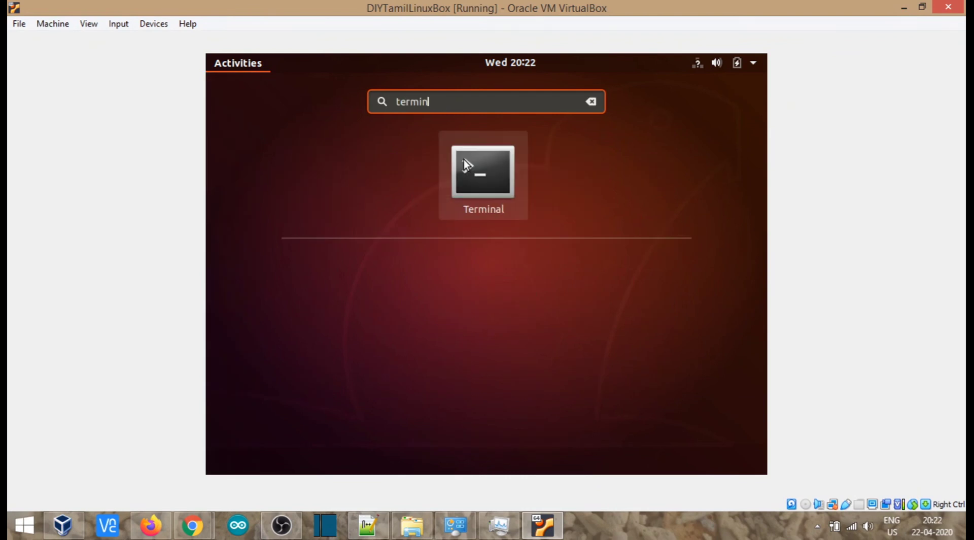
left_click(463, 159)
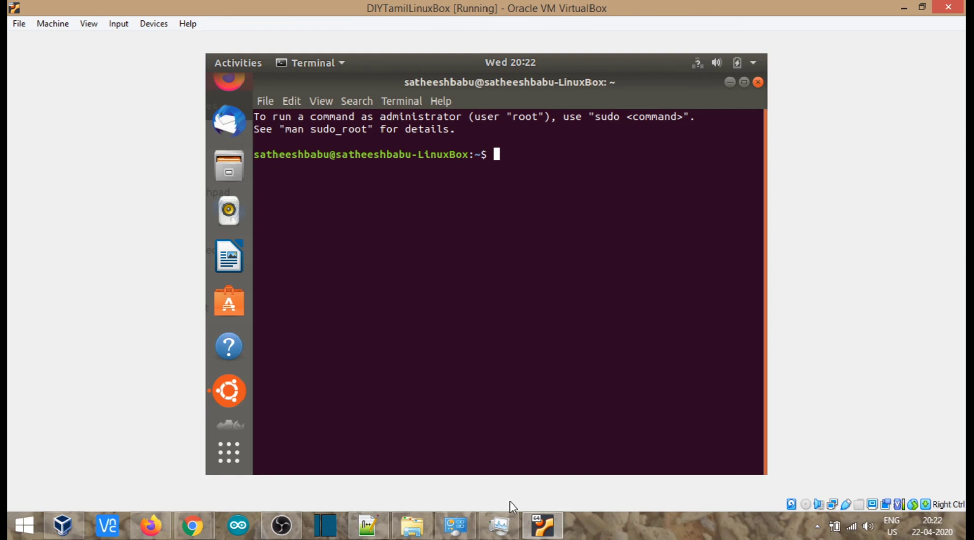
Fetch the sudo commands from Notepad++, then go back to the VM and close the terminal
left_click(367, 525)
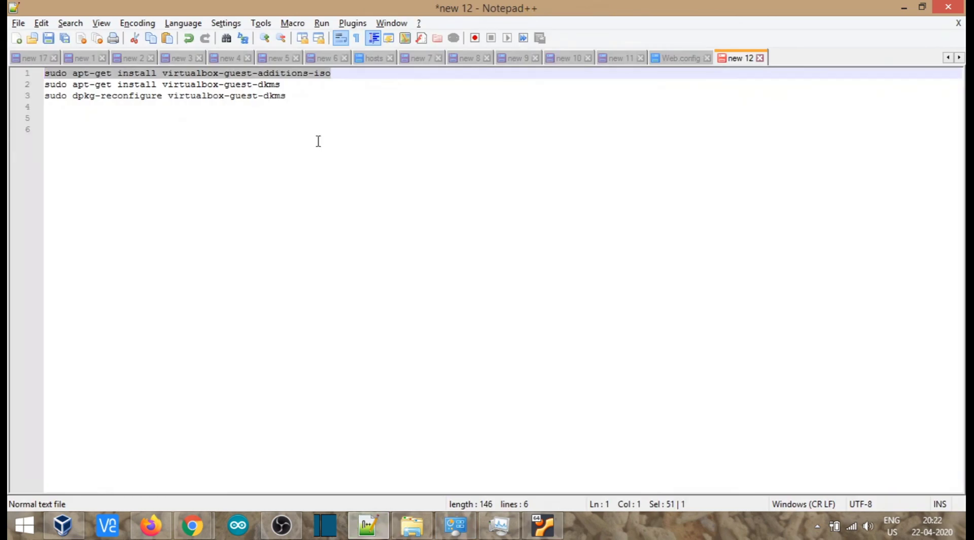
left_click(332, 74)
left_click(904, 9)
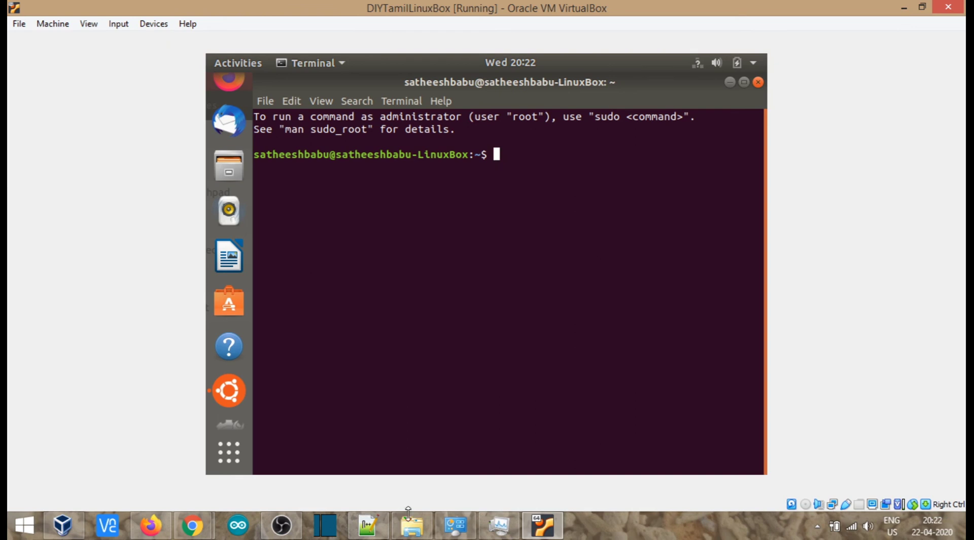
left_click(367, 525)
left_click(301, 83)
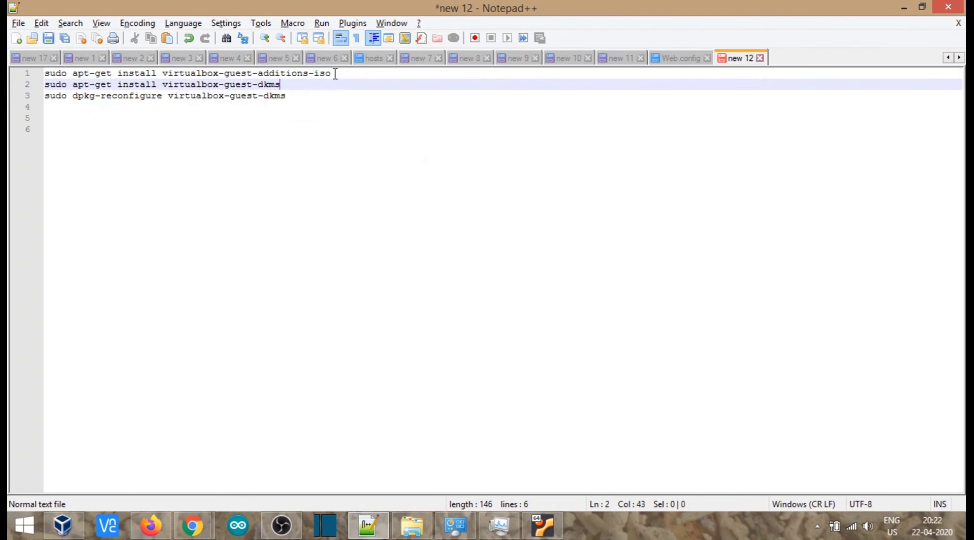
left_click(542, 528)
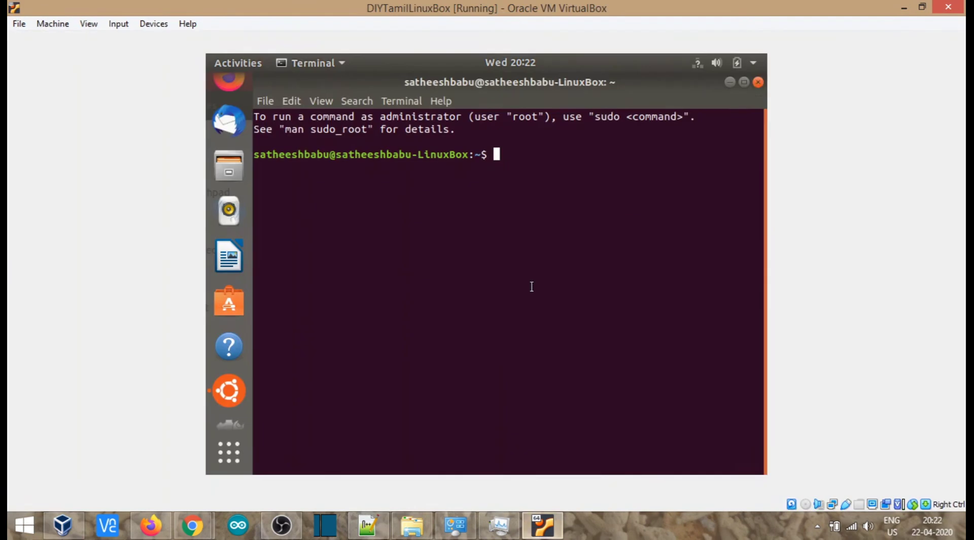
left_click(757, 82)
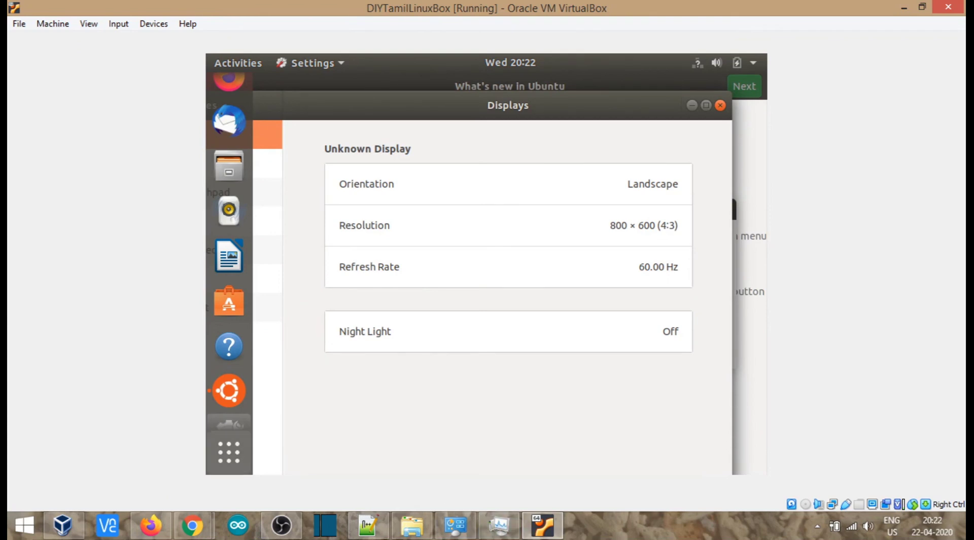
Check the running DIYTamilLinuxBox machine's options in VirtualBox Manager without powering off, then return to the VM
left_click(63, 524)
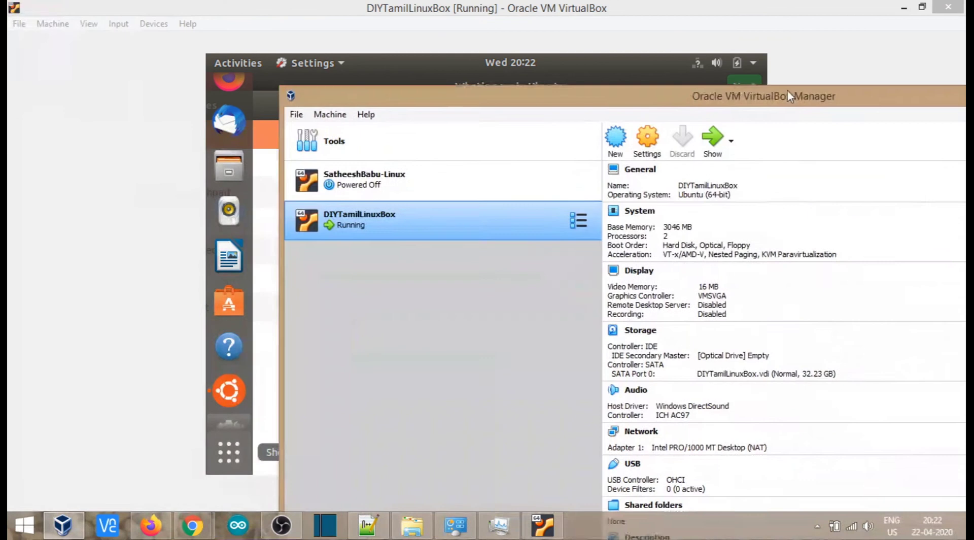
right_click(348, 184)
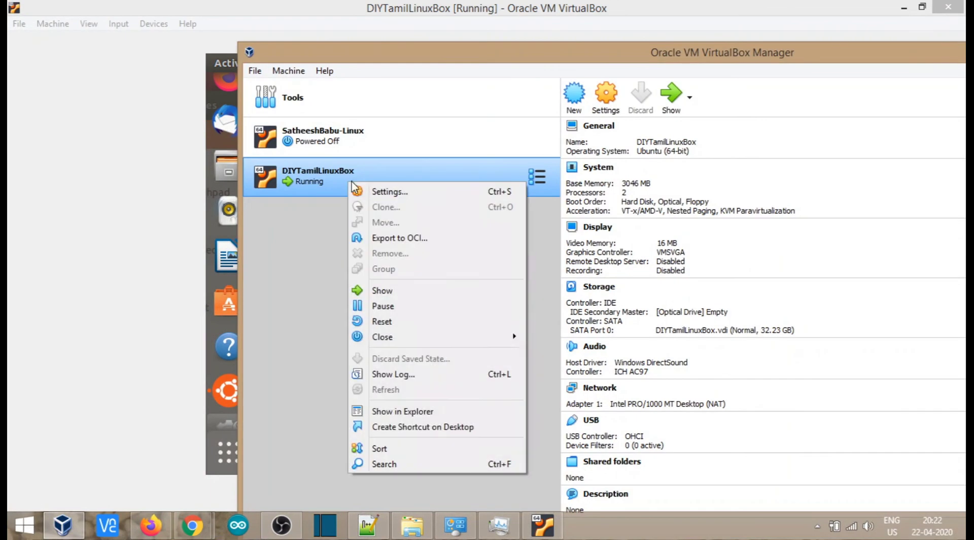
mouse_move(513, 336)
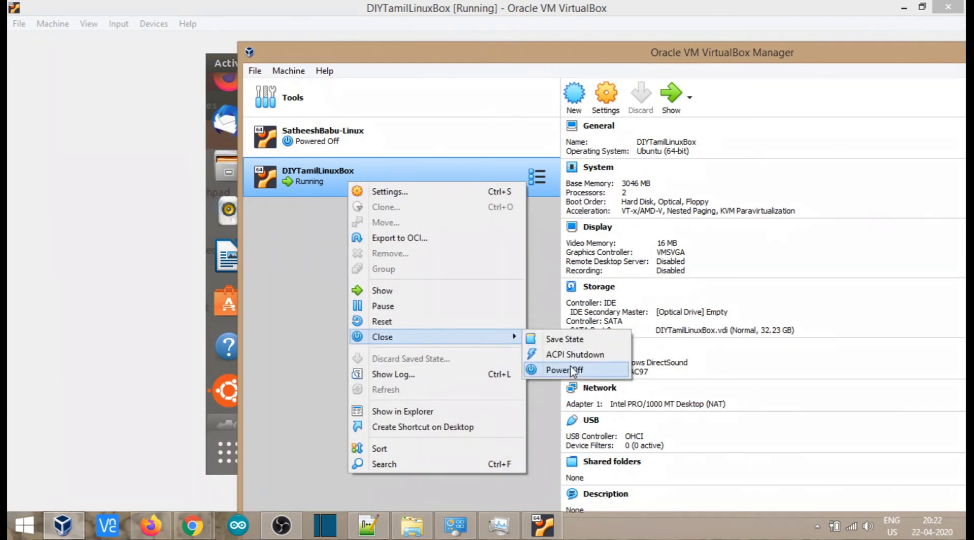
left_click(774, 43)
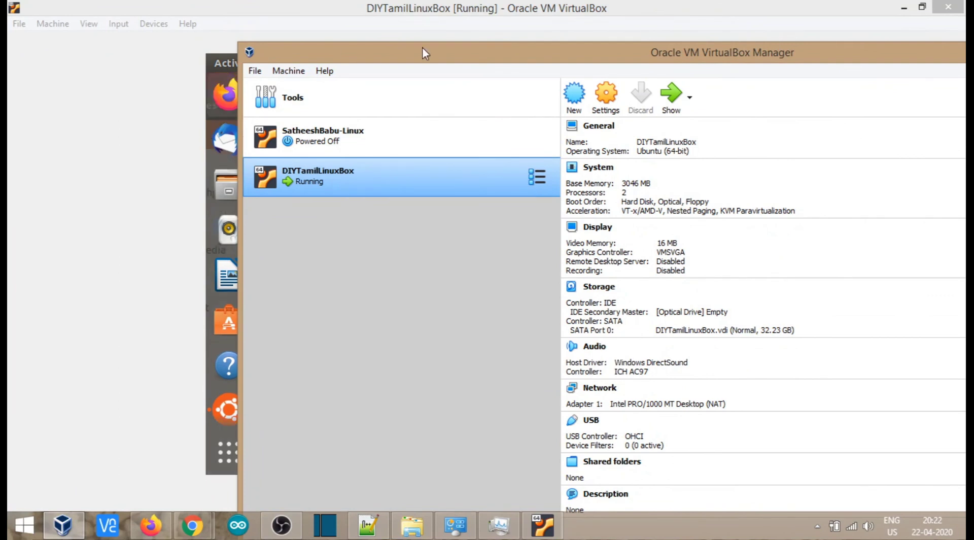
left_click(423, 36)
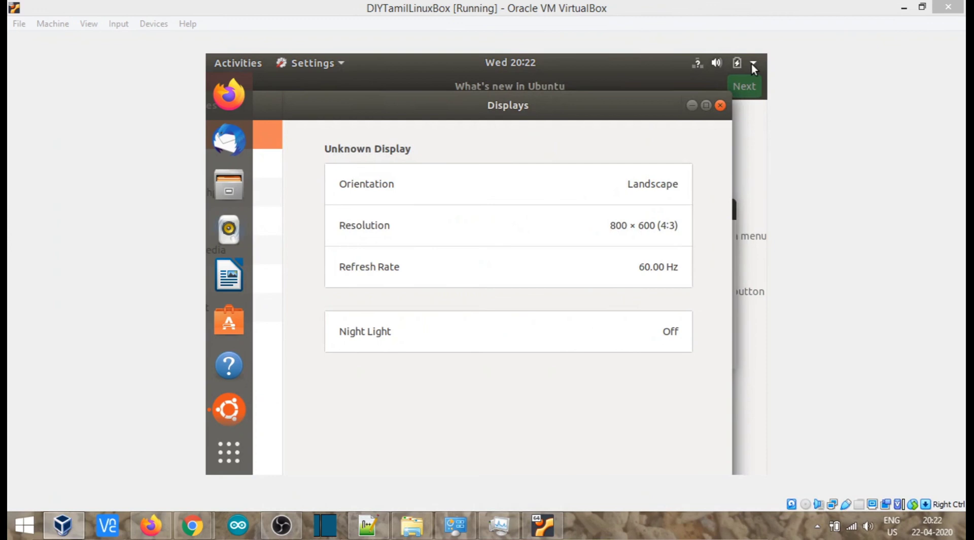
left_click(753, 64)
left_click(753, 64)
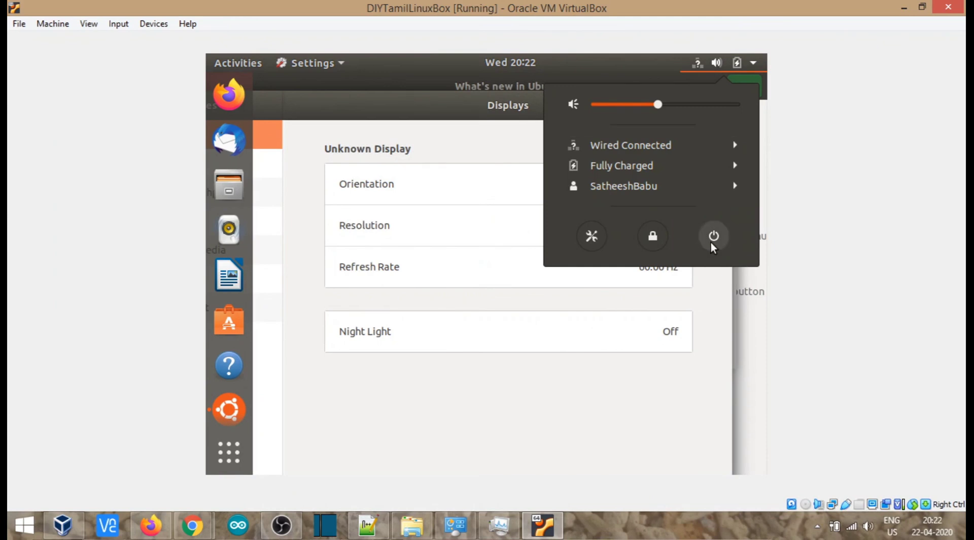
left_click(461, 436)
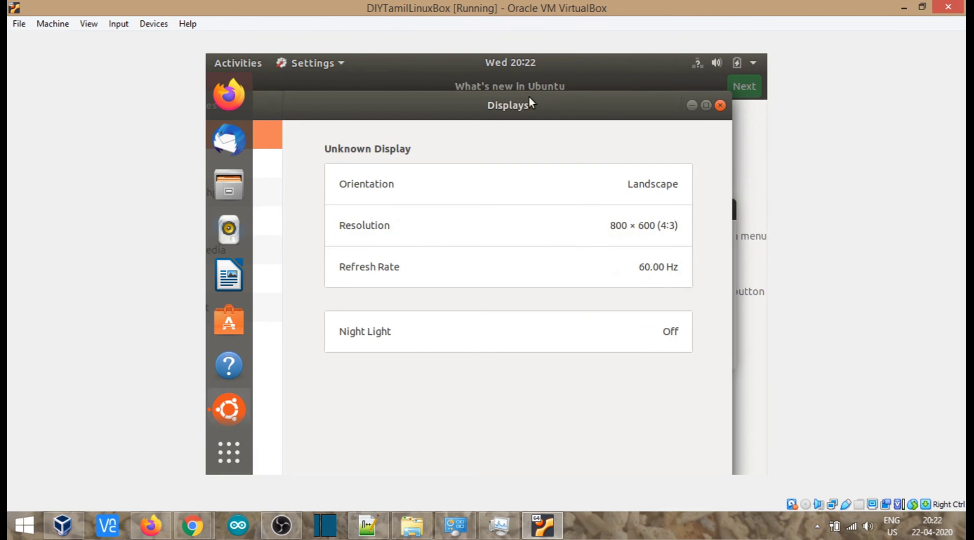
Set the Ubuntu resolution to 1360 × 768 (16:9), apply it and keep the changes
left_click(643, 215)
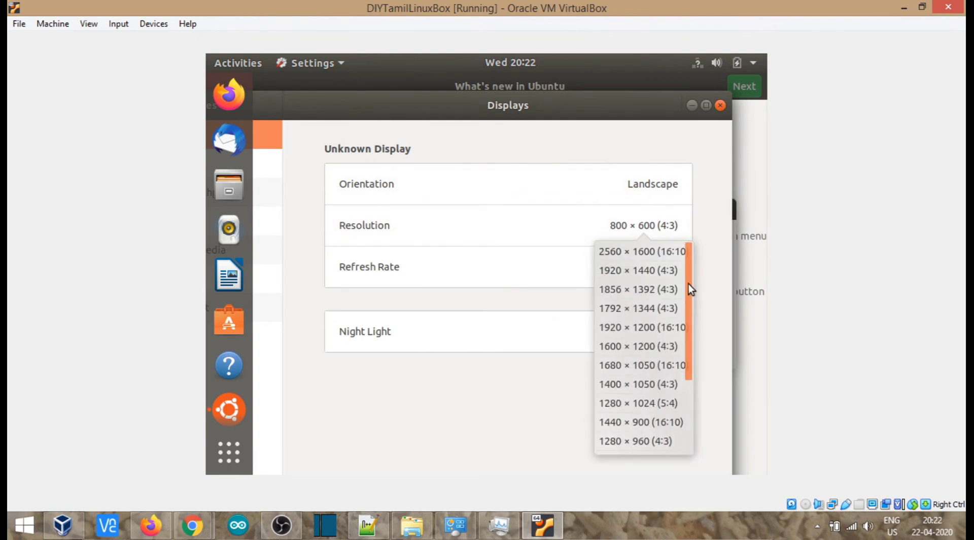
left_click_drag(688, 284, 685, 388)
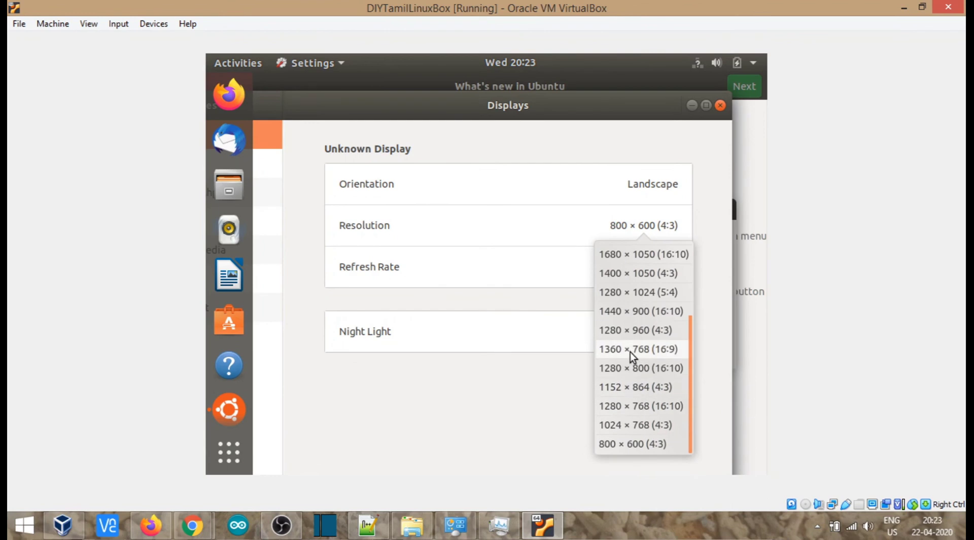
left_click(616, 350)
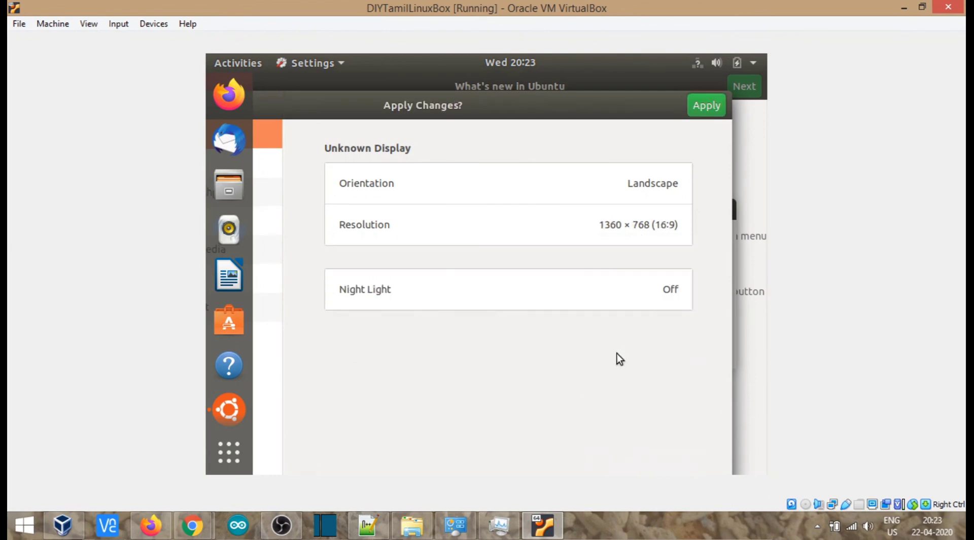
left_click(701, 106)
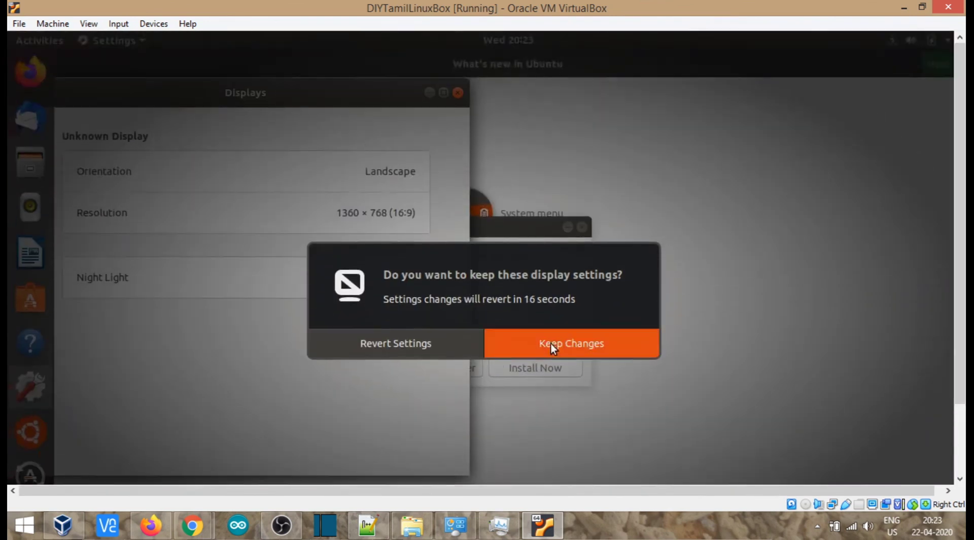
left_click(550, 342)
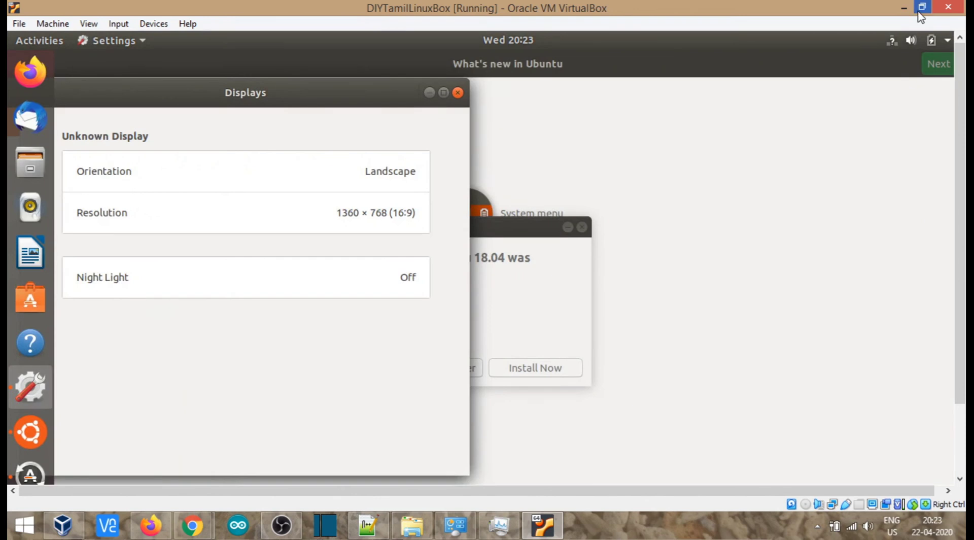
Re-maximize the VM window and switch it to full-screen mode
left_click(922, 7)
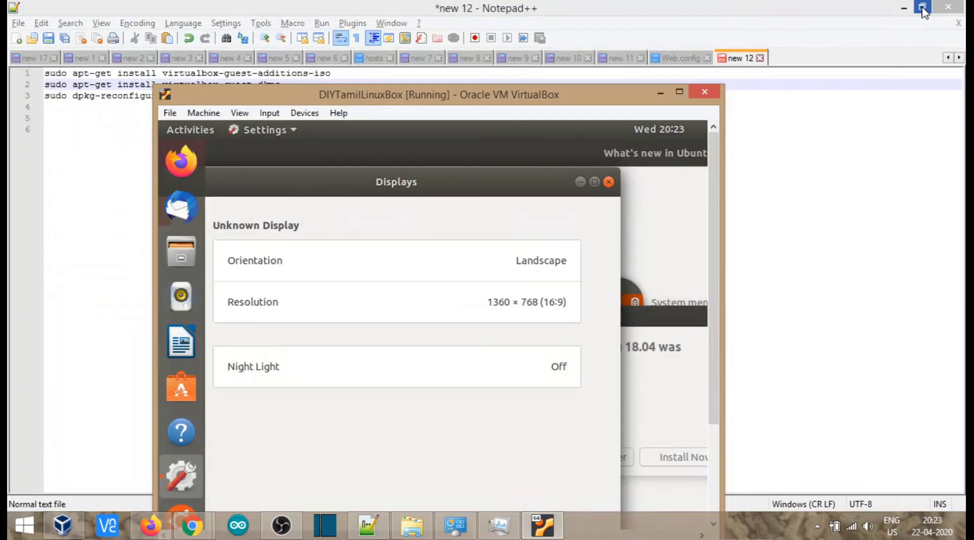
left_click(679, 92)
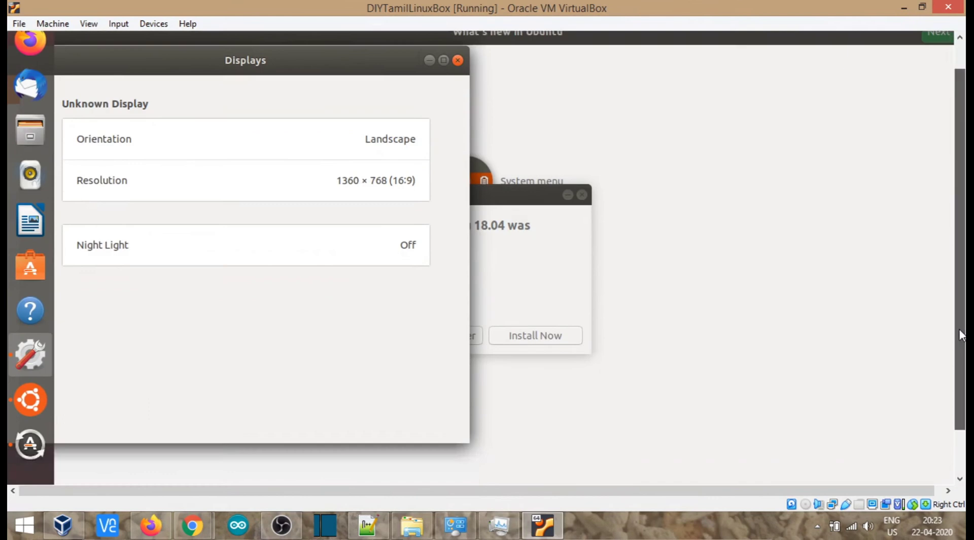
left_click(89, 25)
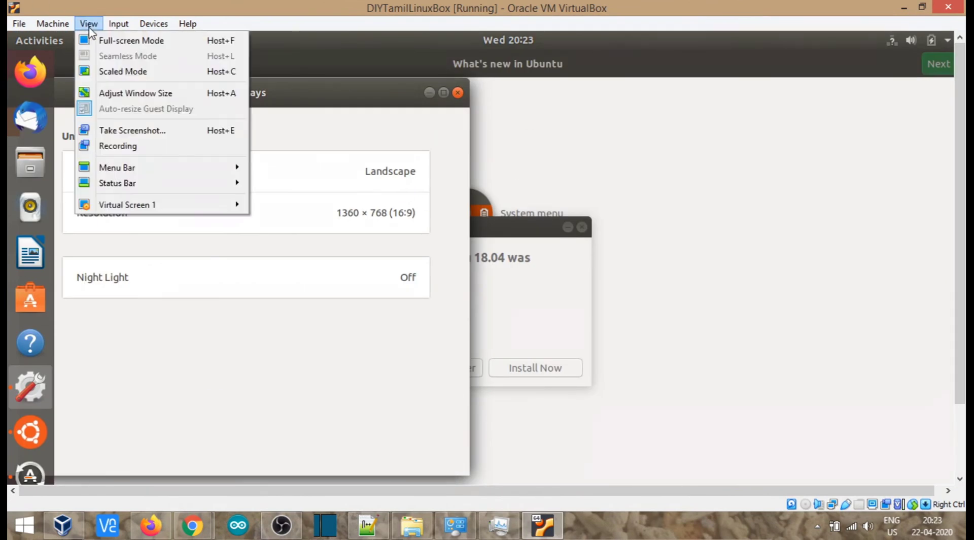
left_click(96, 39)
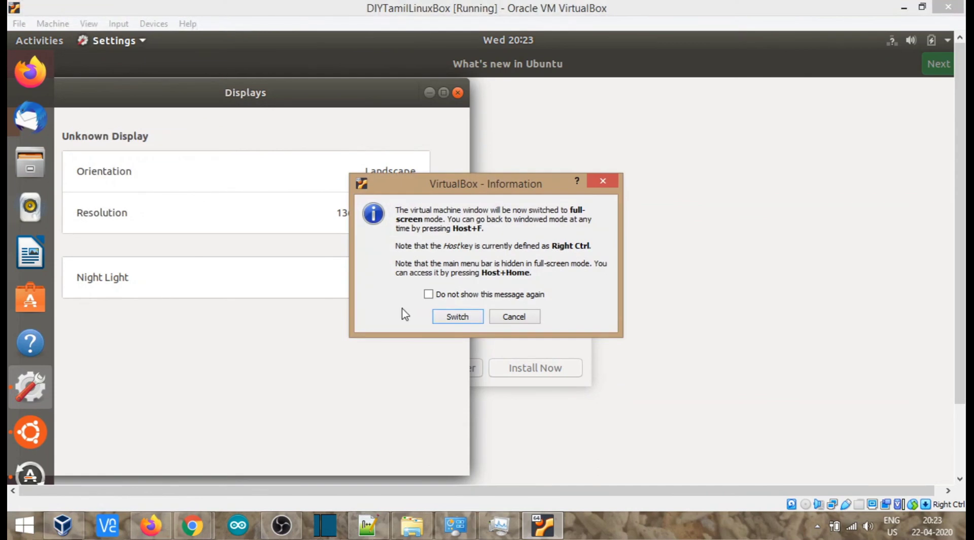
left_click(466, 317)
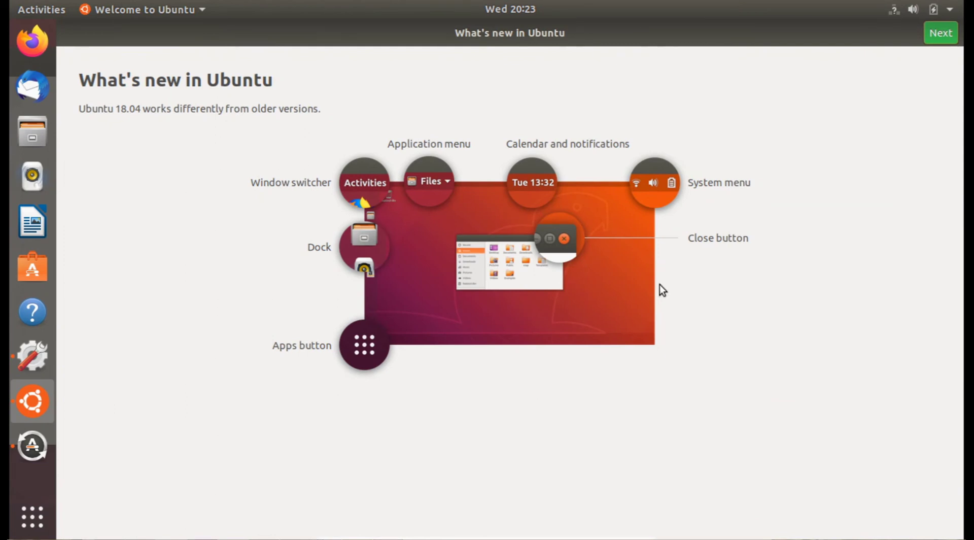
Leave full-screen mode, returning to the maximized VM window
mouse_move(624, 537)
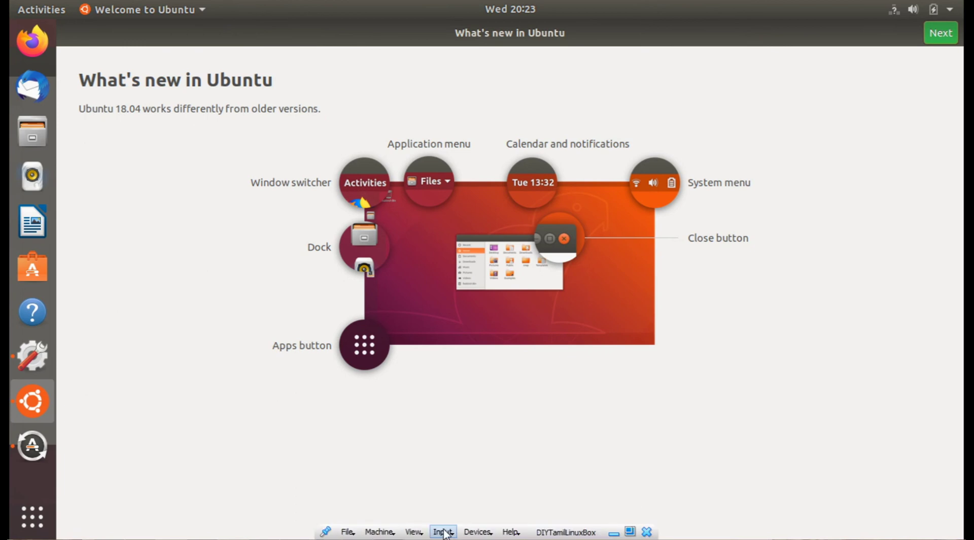
left_click(414, 532)
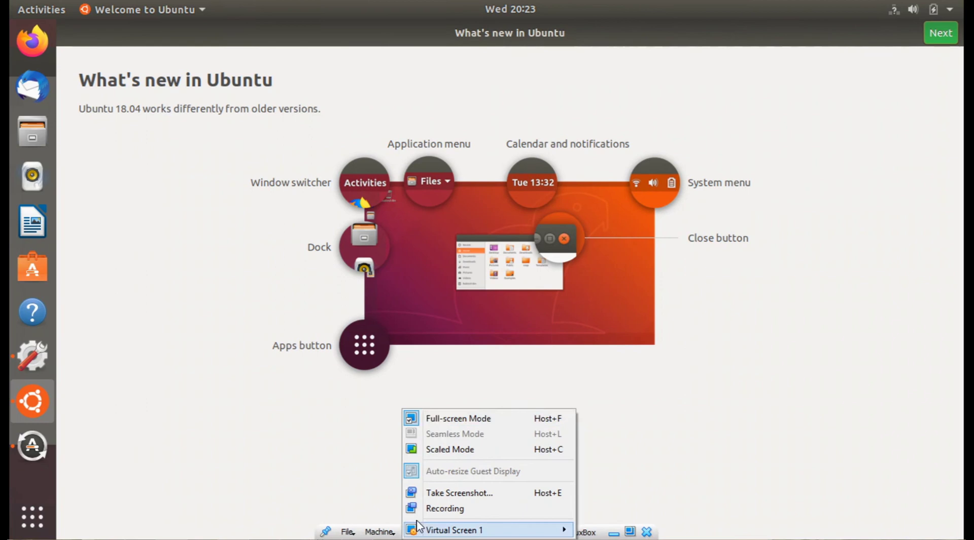
left_click(439, 418)
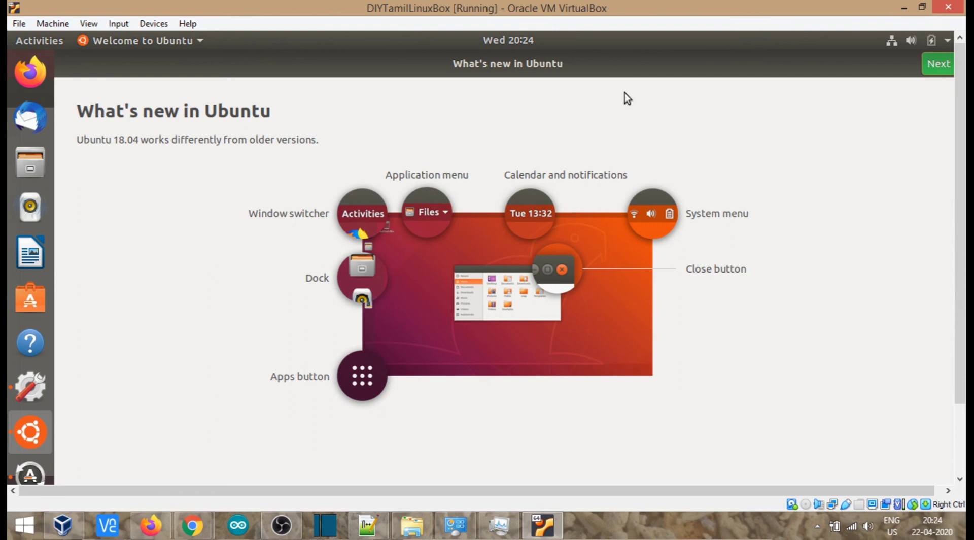
Restore the Ubuntu VM window and switch it to full-screen mode
left_click(904, 7)
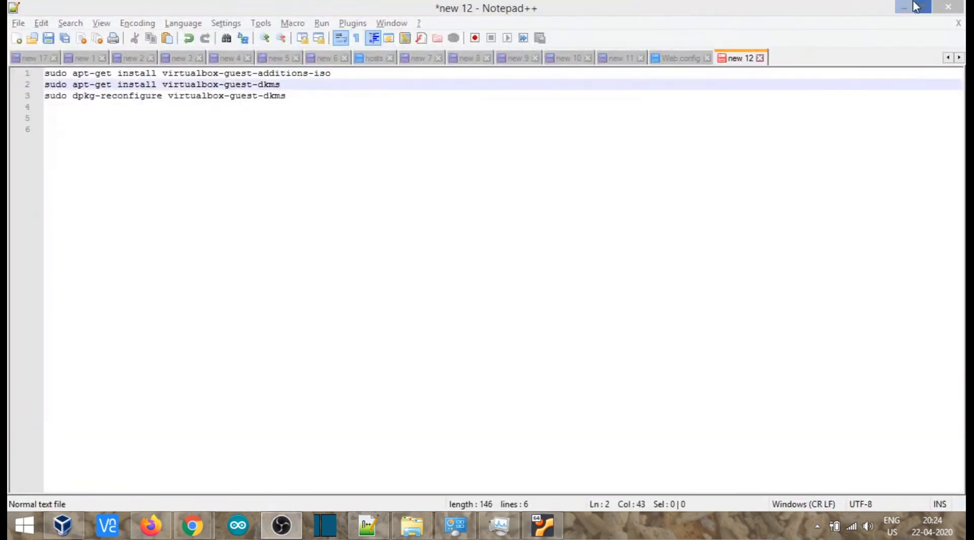
left_click(905, 7)
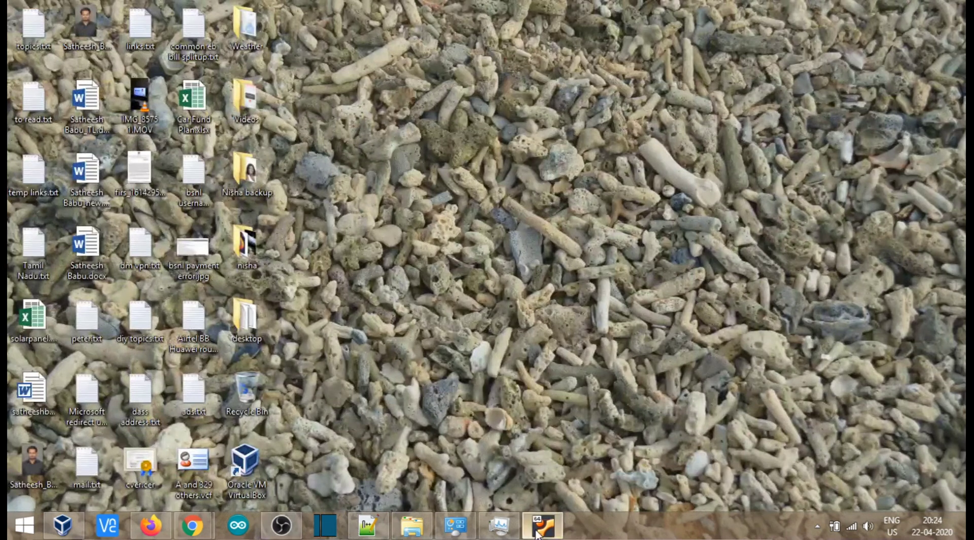
left_click(541, 525)
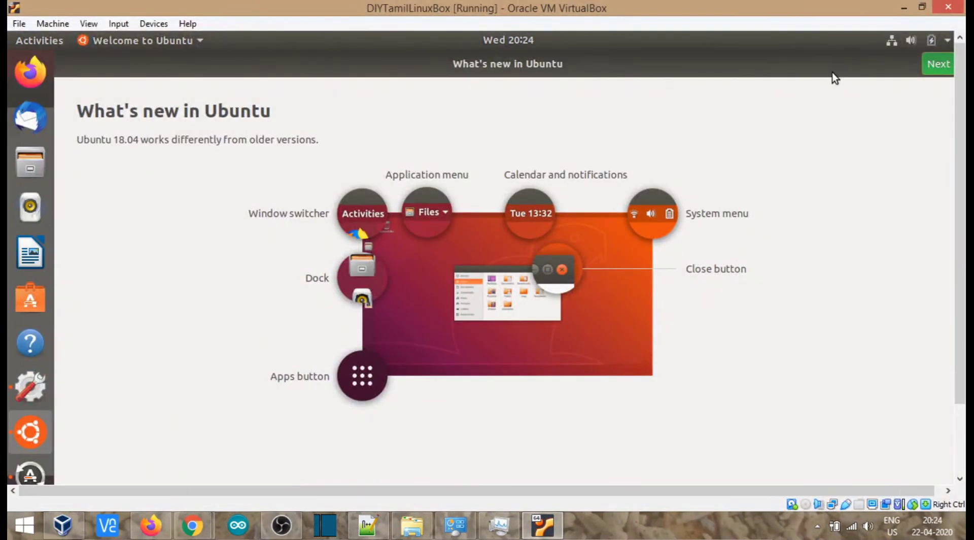
left_click(88, 24)
left_click(95, 40)
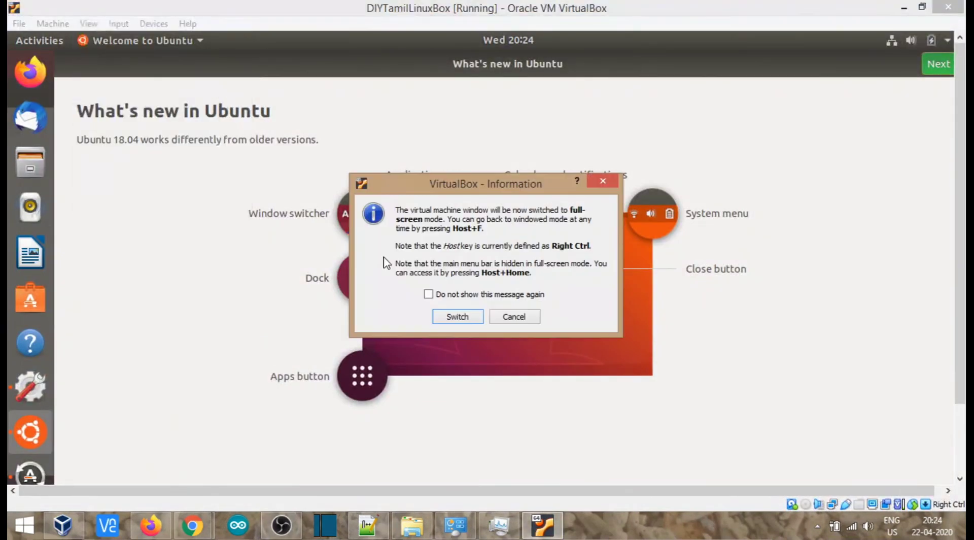
left_click(455, 314)
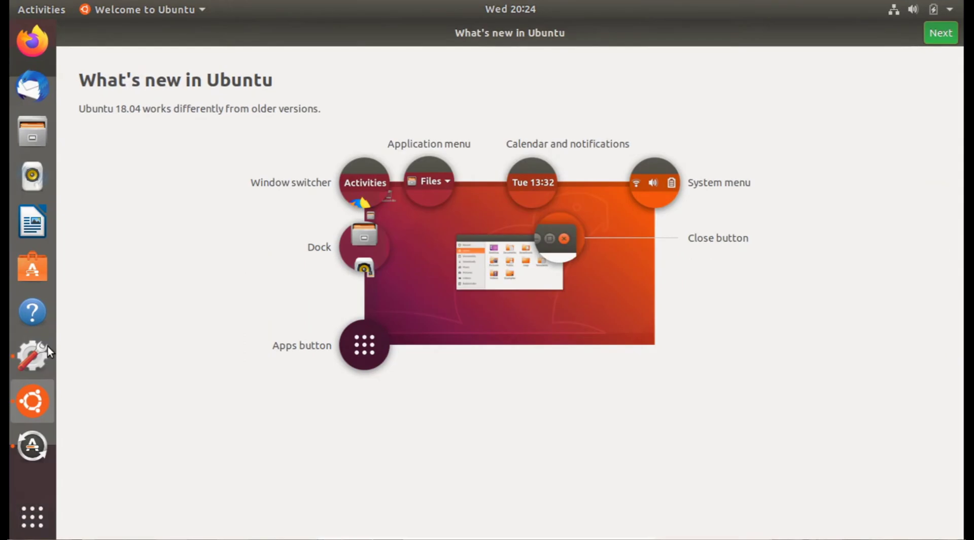
Launch Firefox from the Ubuntu dock inside the full-screen VM
left_click(35, 45)
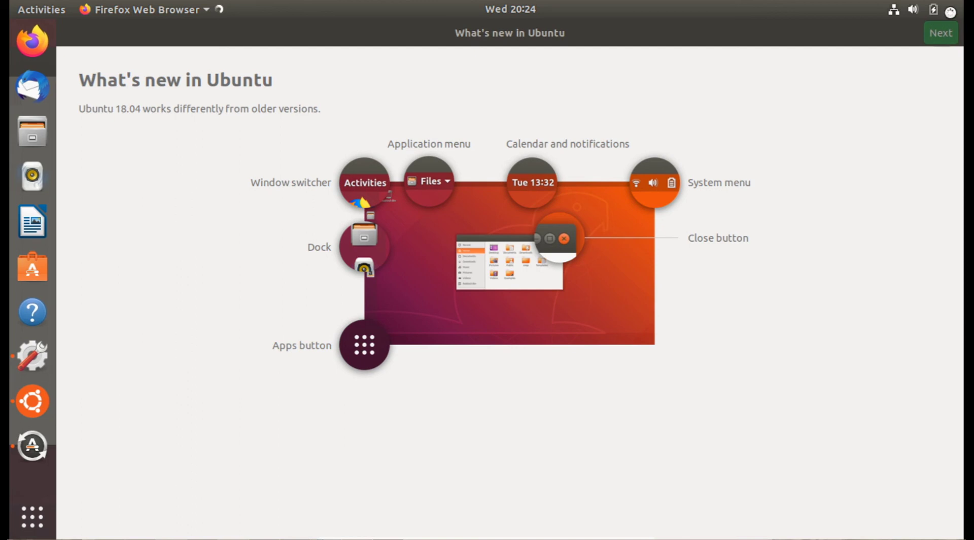
left_click(951, 9)
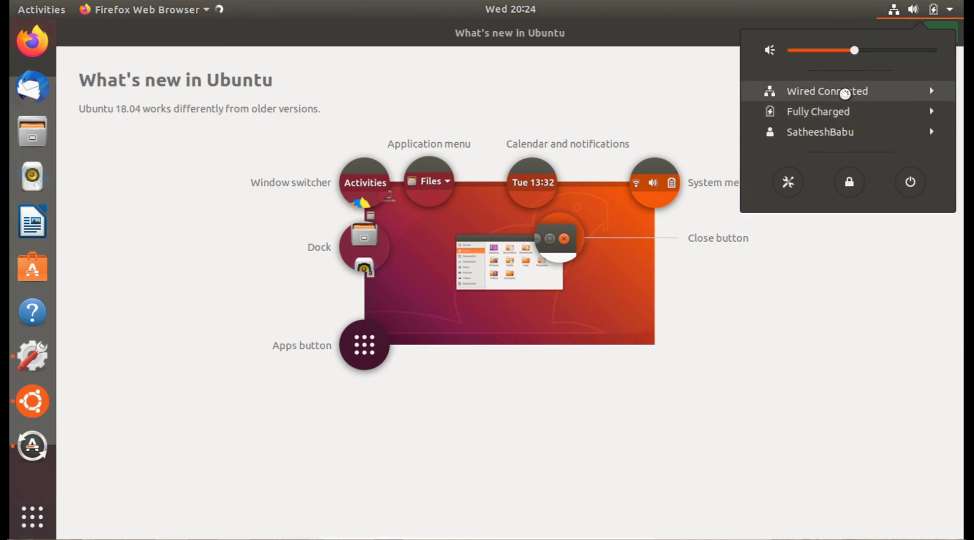
left_click(495, 491)
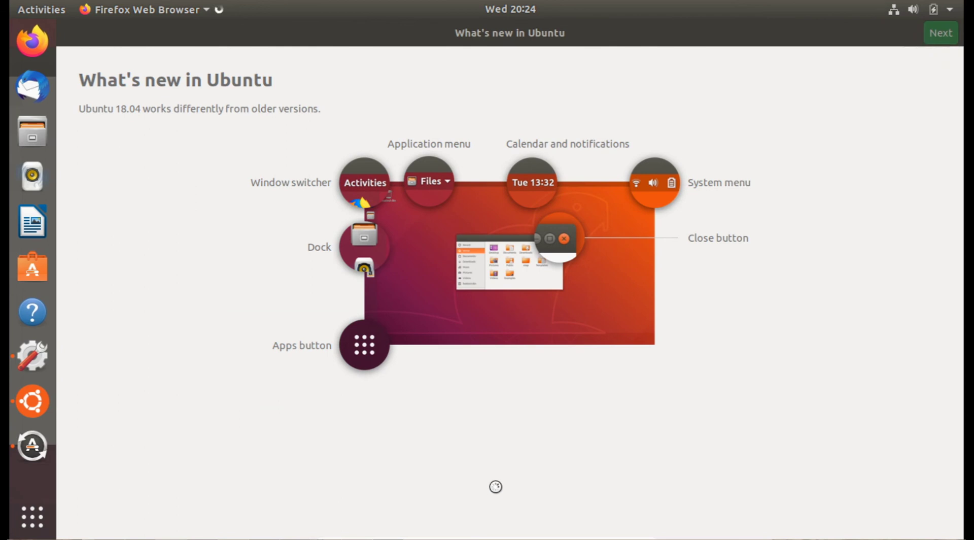